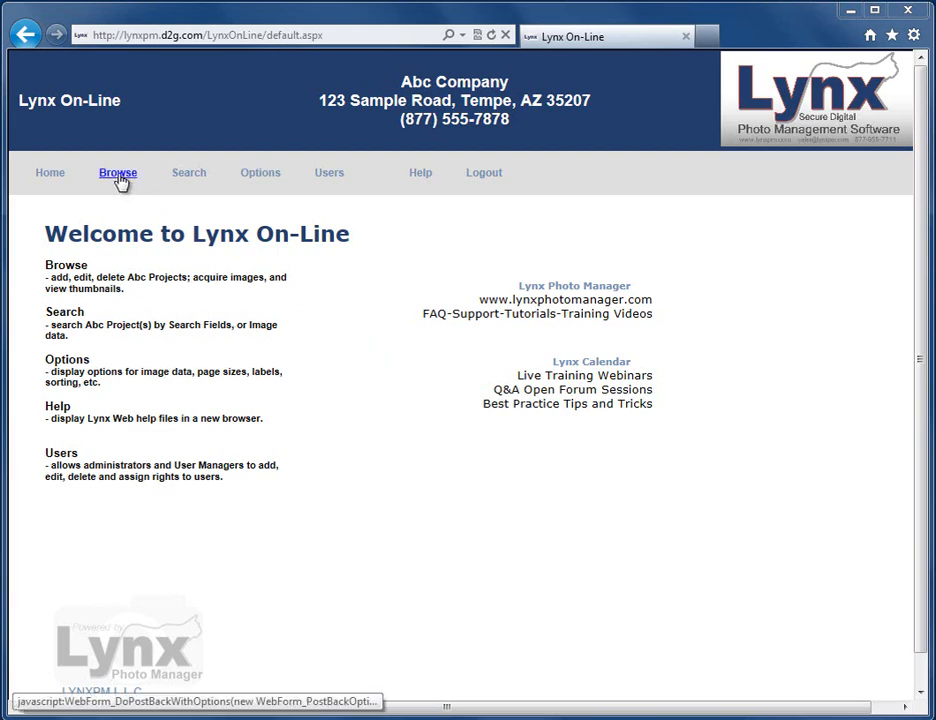
Start a new Abc Project and name it Sample Training Project
left_click(117, 177)
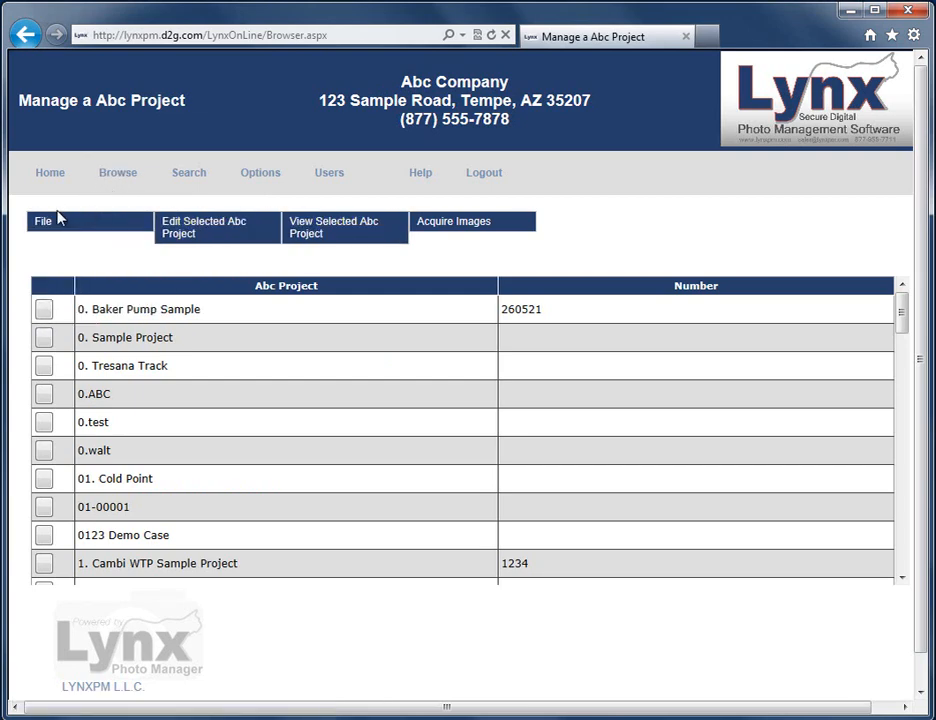
mouse_move(55, 220)
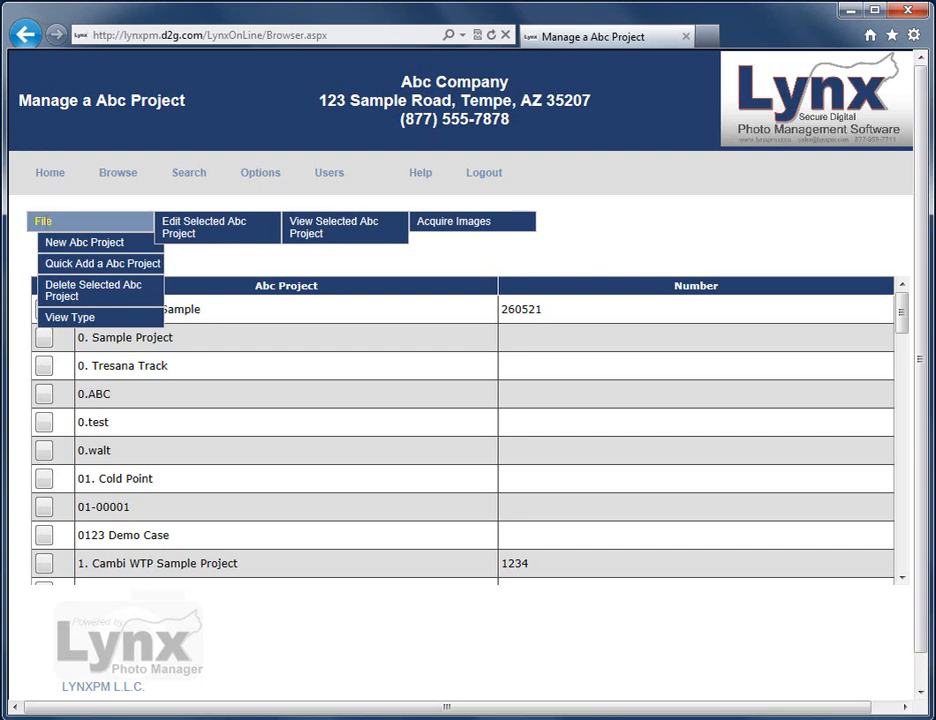
left_click(89, 246)
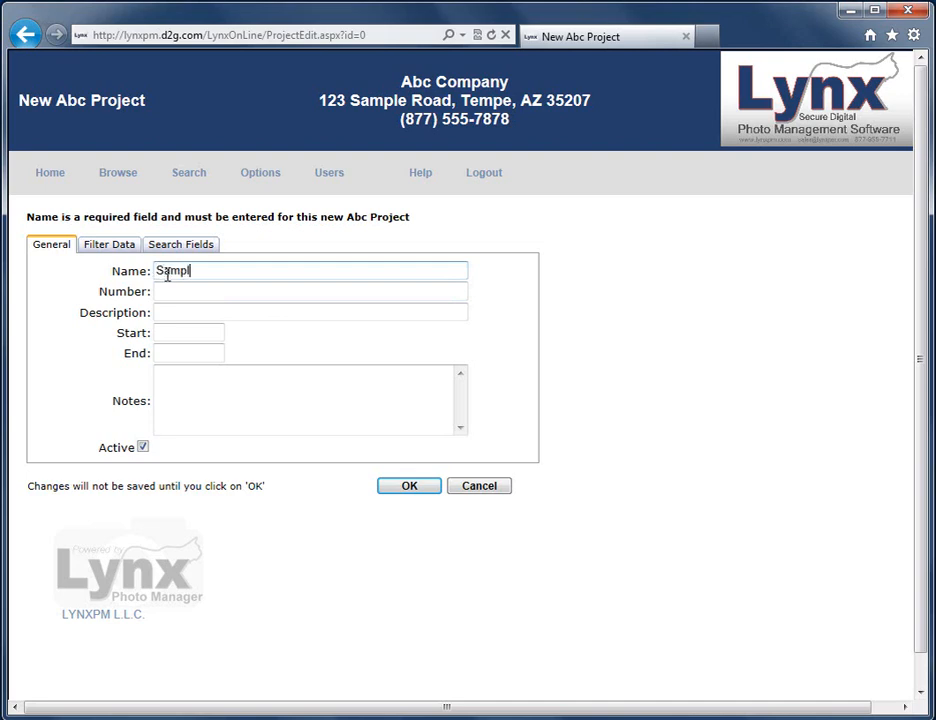
type("Training Project")
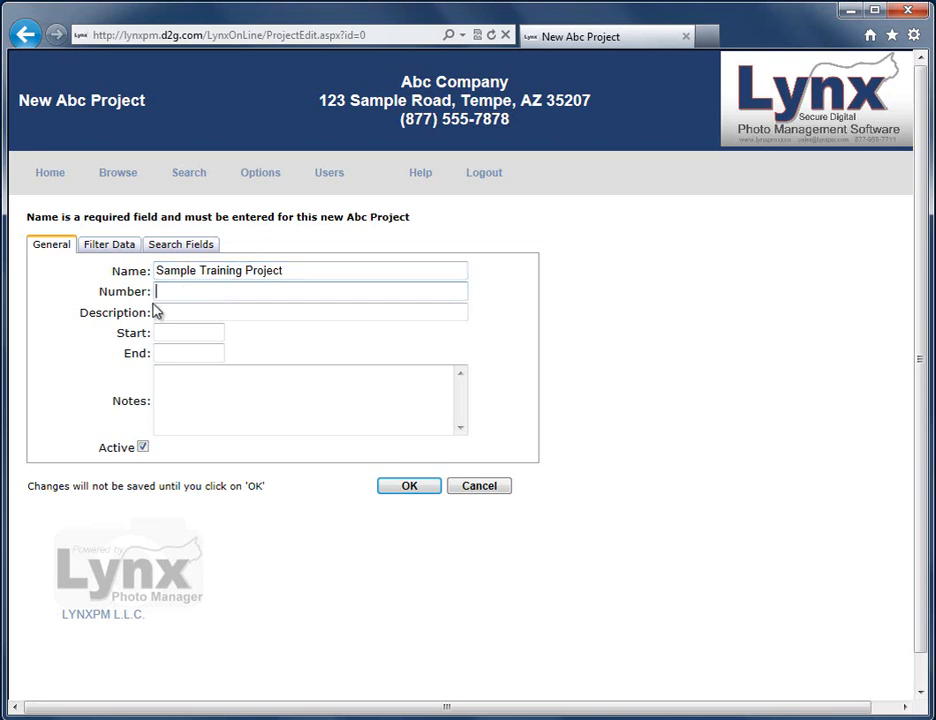
Set the project number to 100-12 and the description to Water Treatment Plant
left_click(172, 296)
left_click(180, 313)
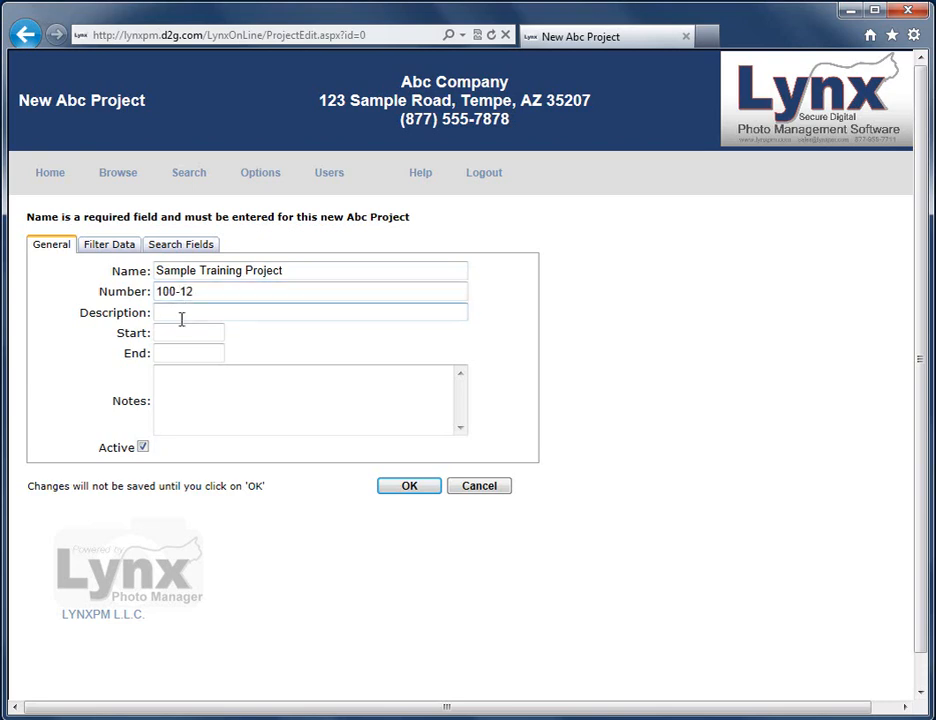
type("Water Treatment Plant")
Examine the project's start, end and notes fields and the user fields in its filter data
left_click(185, 332)
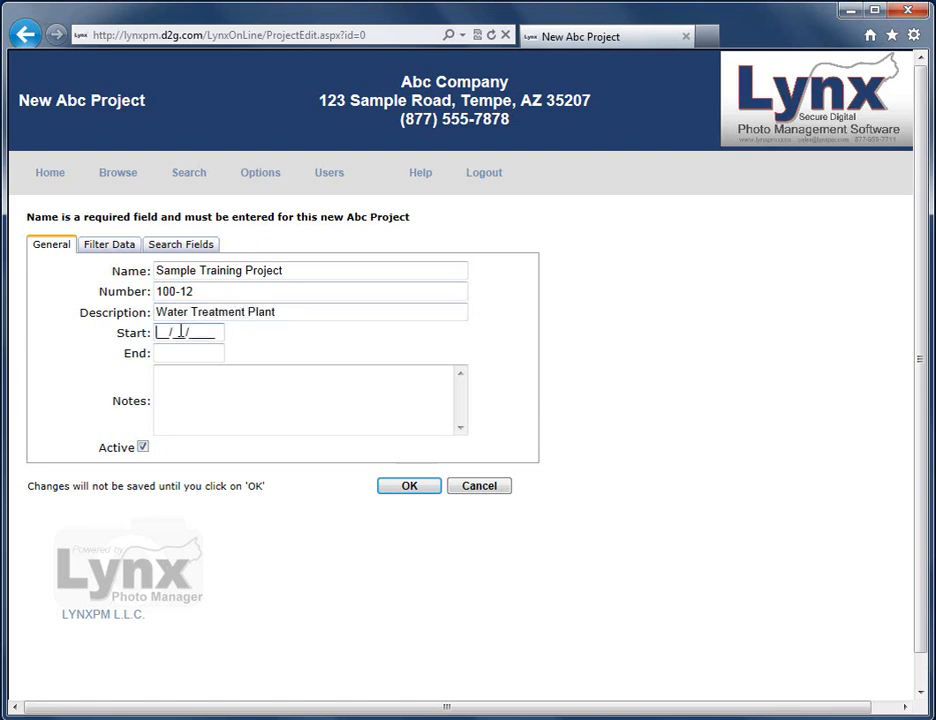
left_click(171, 352)
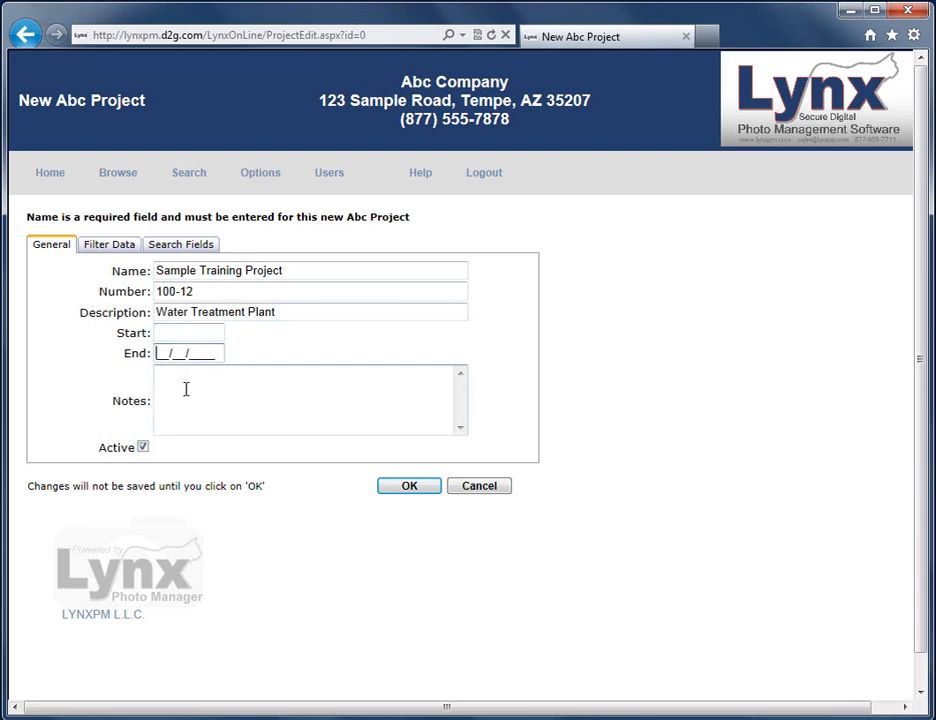
left_click(185, 389)
left_click(113, 250)
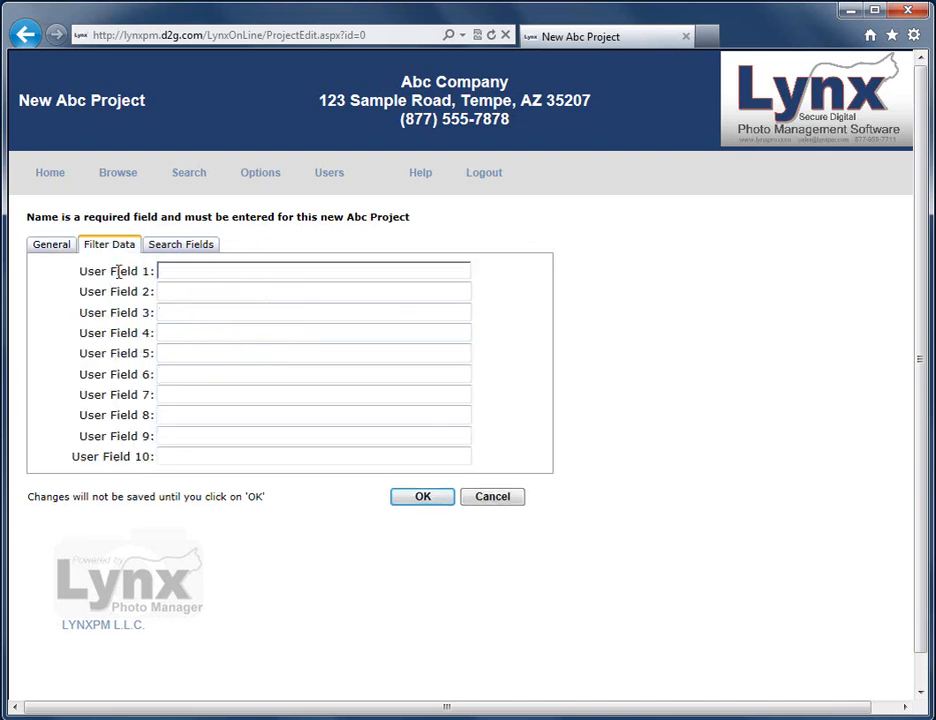
left_click(170, 270)
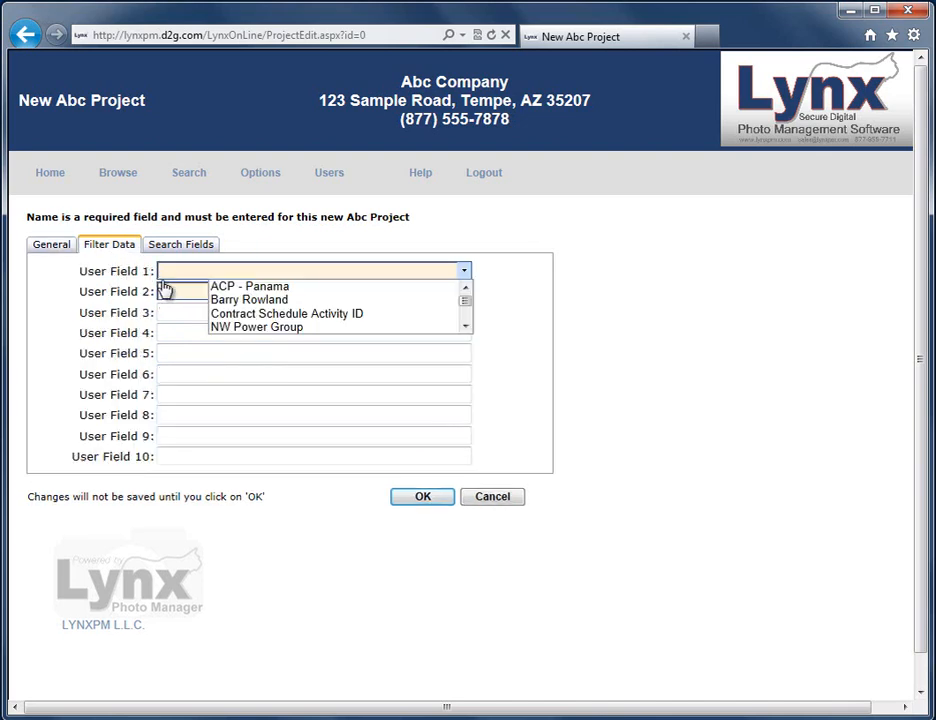
left_click(129, 273)
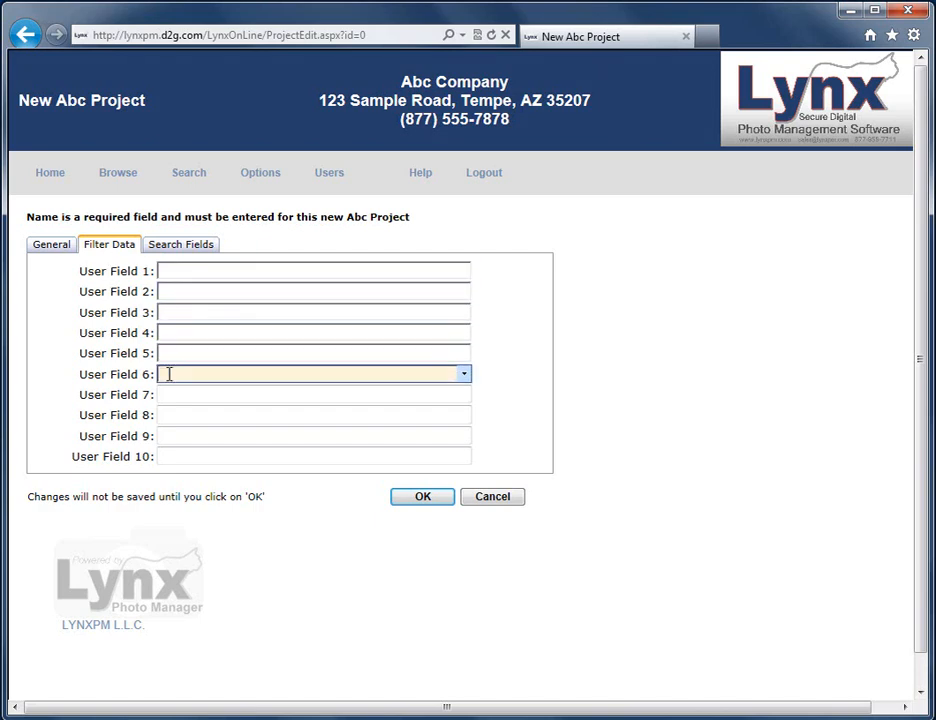
left_click(60, 250)
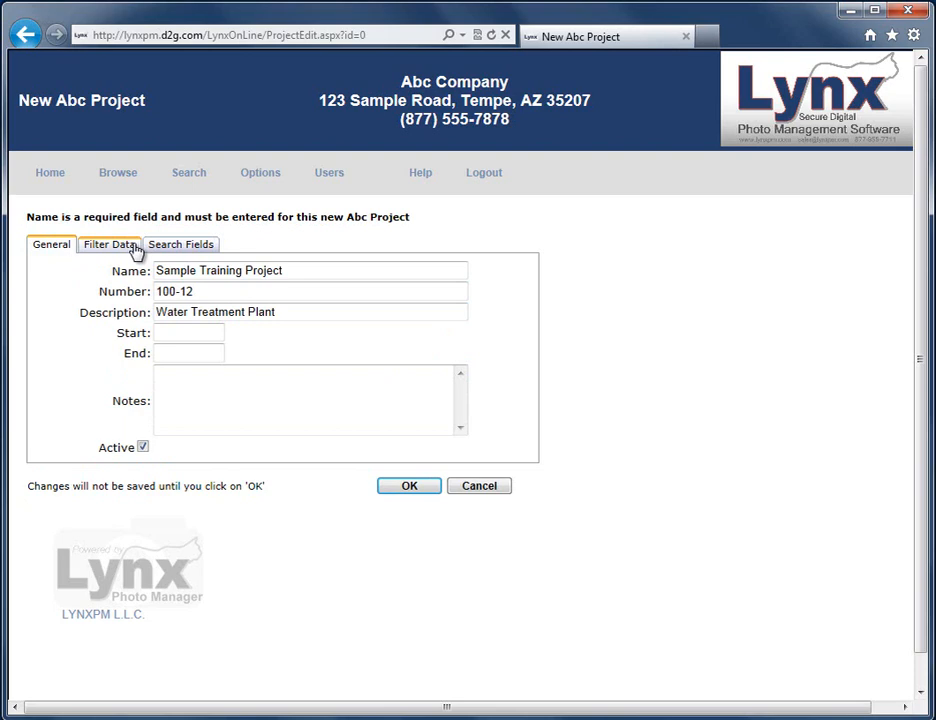
Add a search field label named Location to the new project
left_click(178, 255)
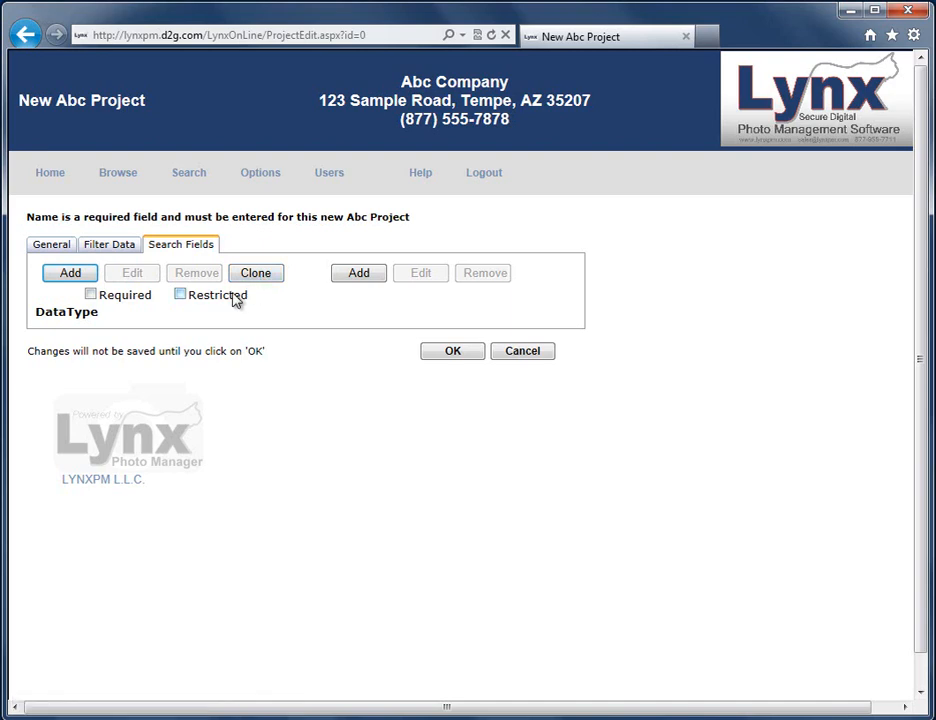
left_click(70, 276)
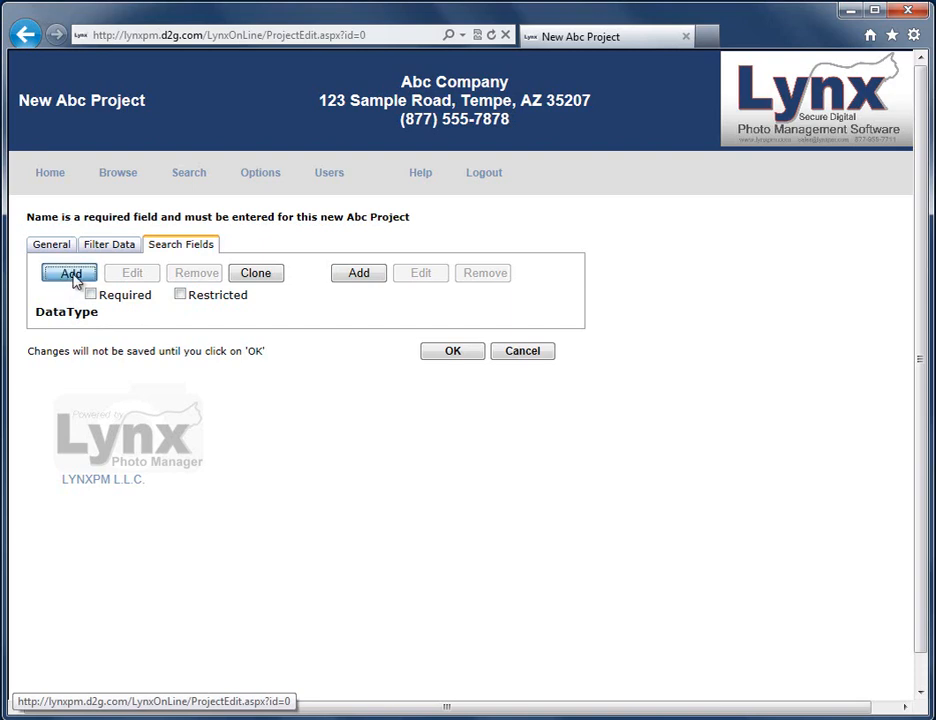
left_click(343, 375)
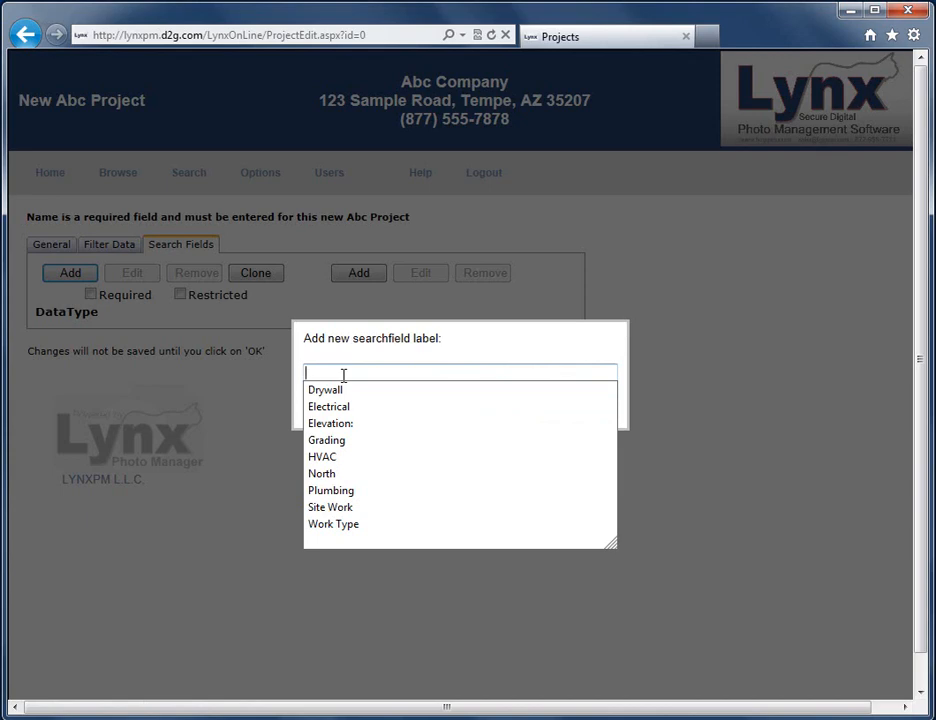
type("Location")
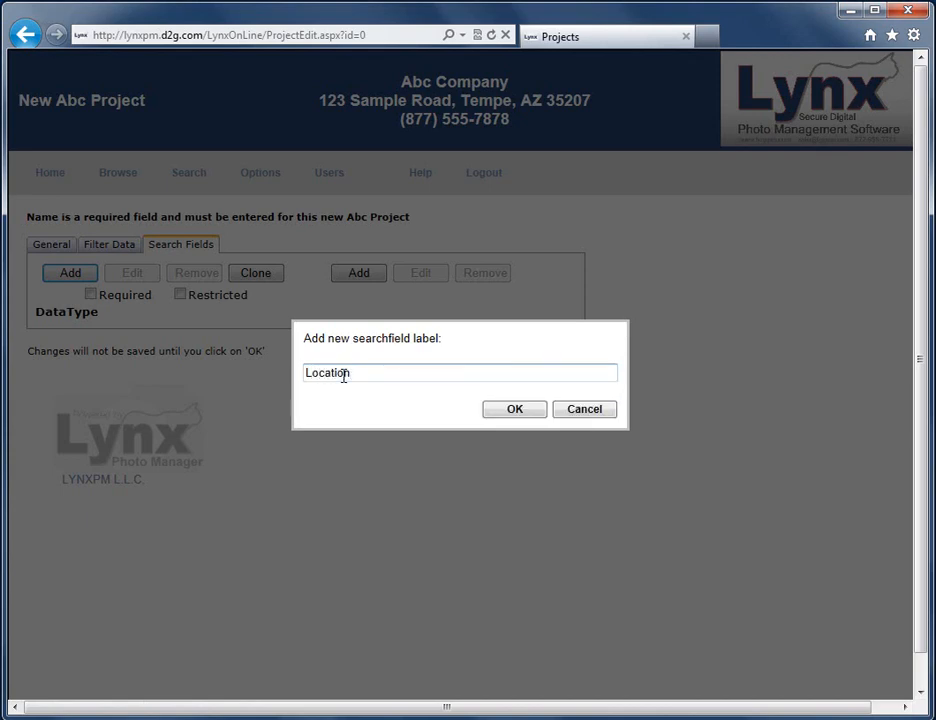
left_click(515, 412)
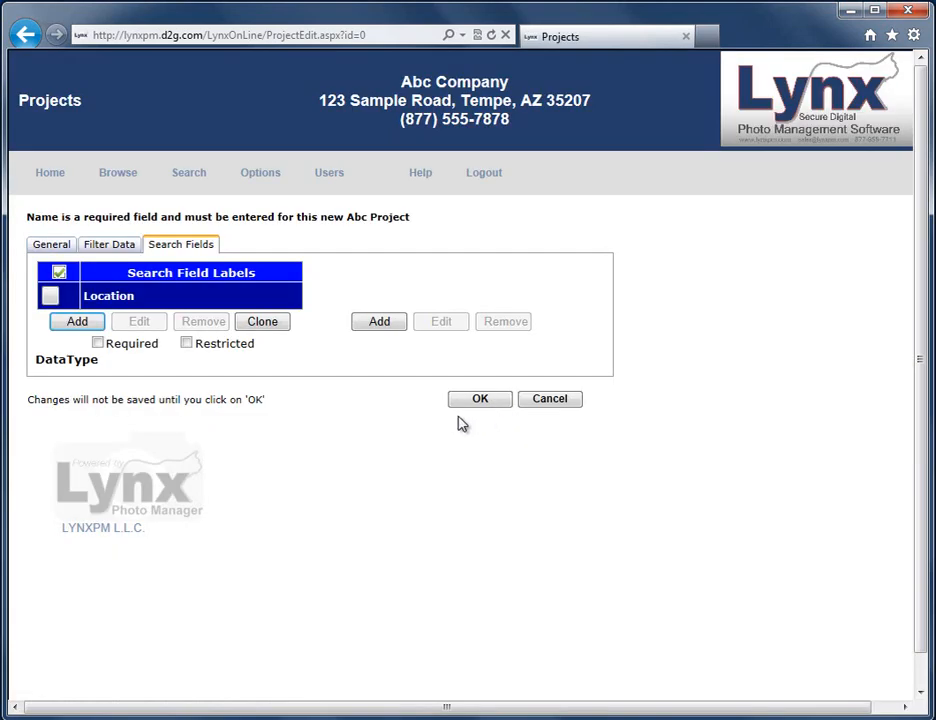
Add a second search field label named Work Dicipline
left_click(80, 324)
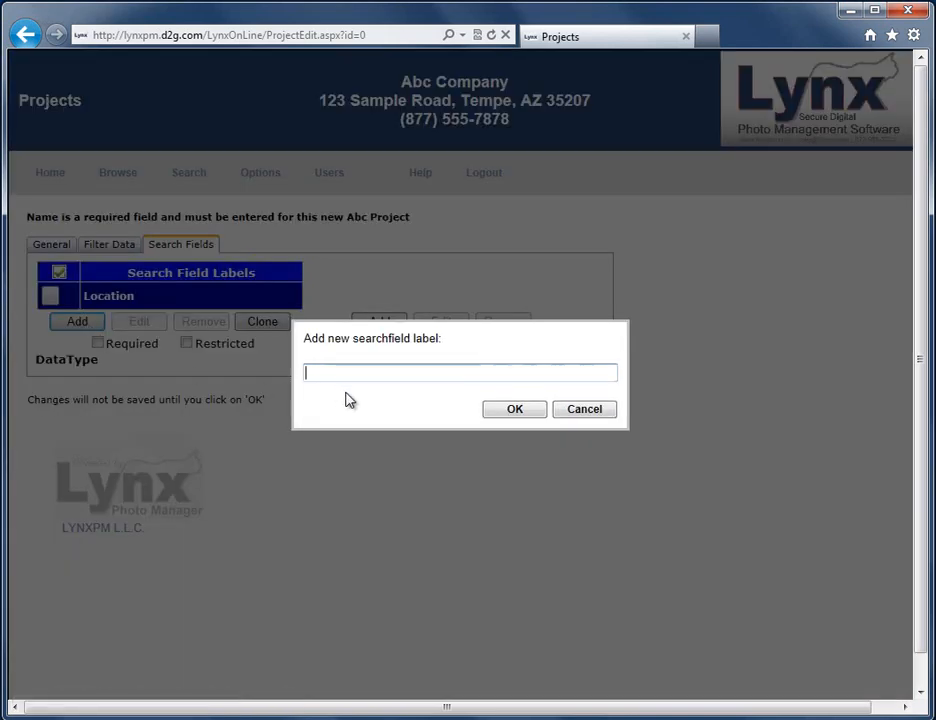
type("Work Dic")
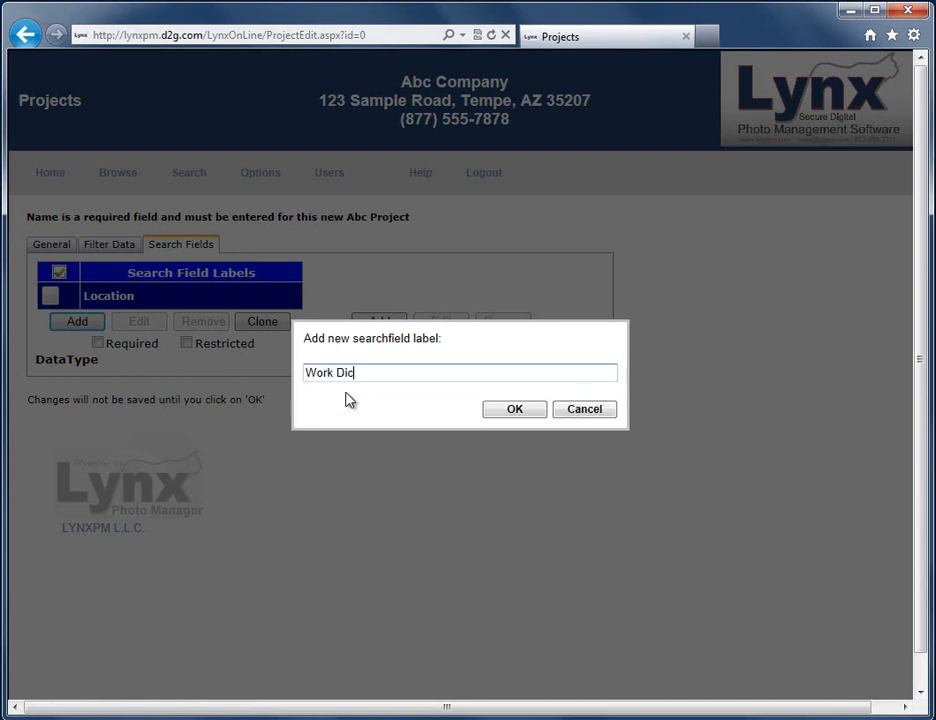
type("ipline")
left_click(513, 412)
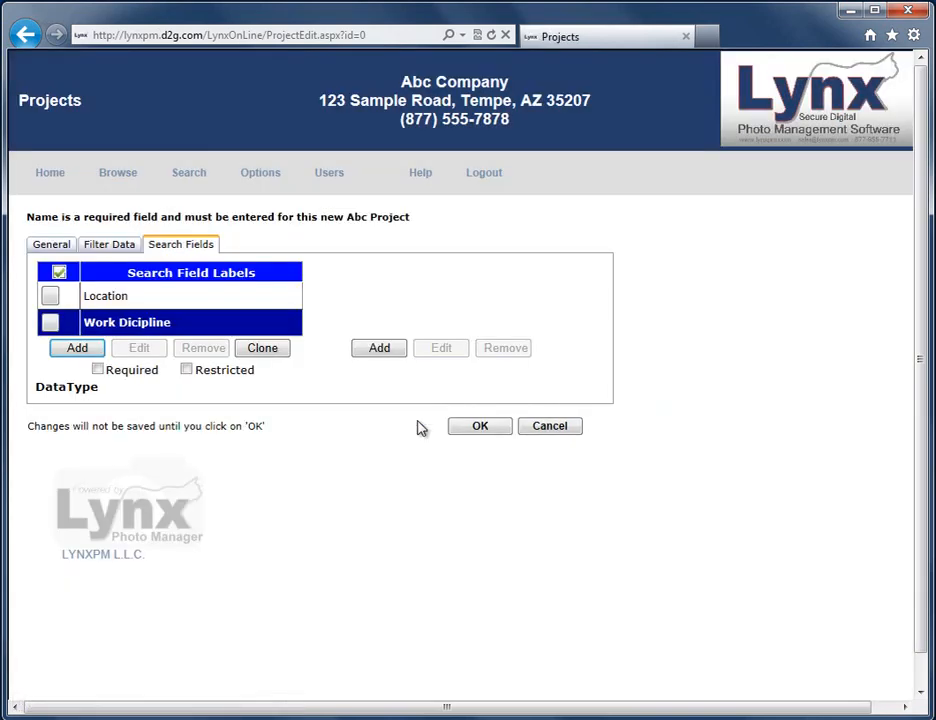
Select the Location label and add Area 1 as its search field value
left_click(58, 305)
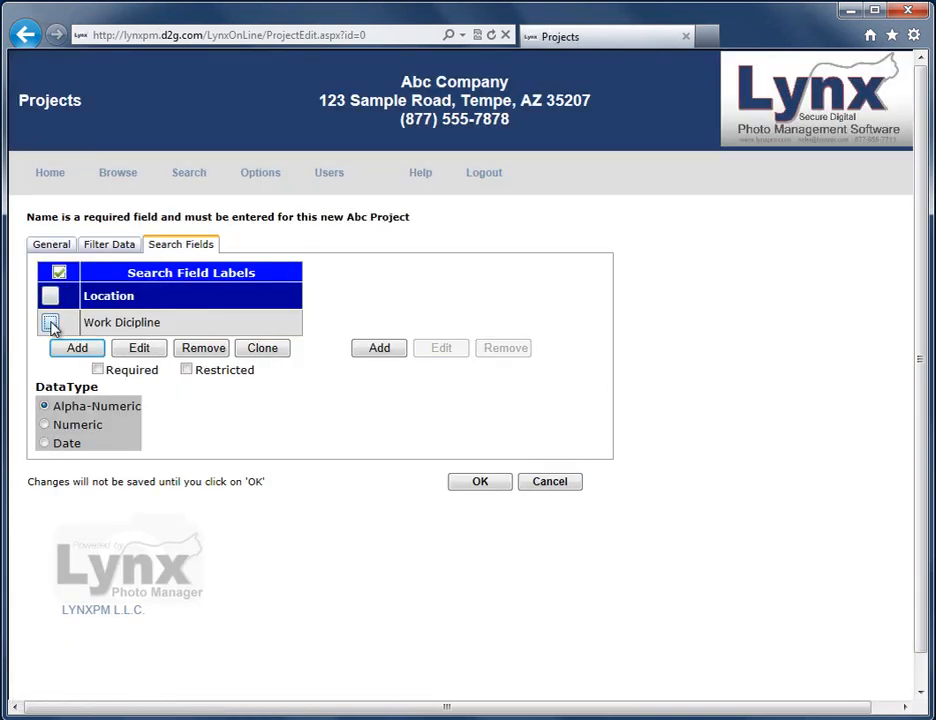
left_click(50, 323)
left_click(50, 299)
left_click(50, 323)
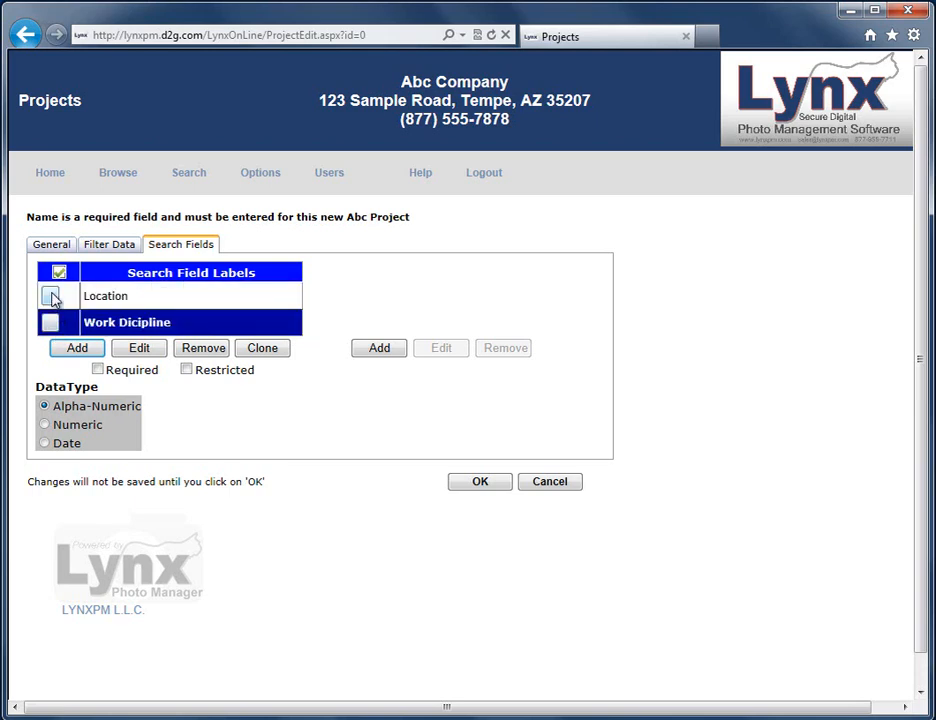
left_click(50, 298)
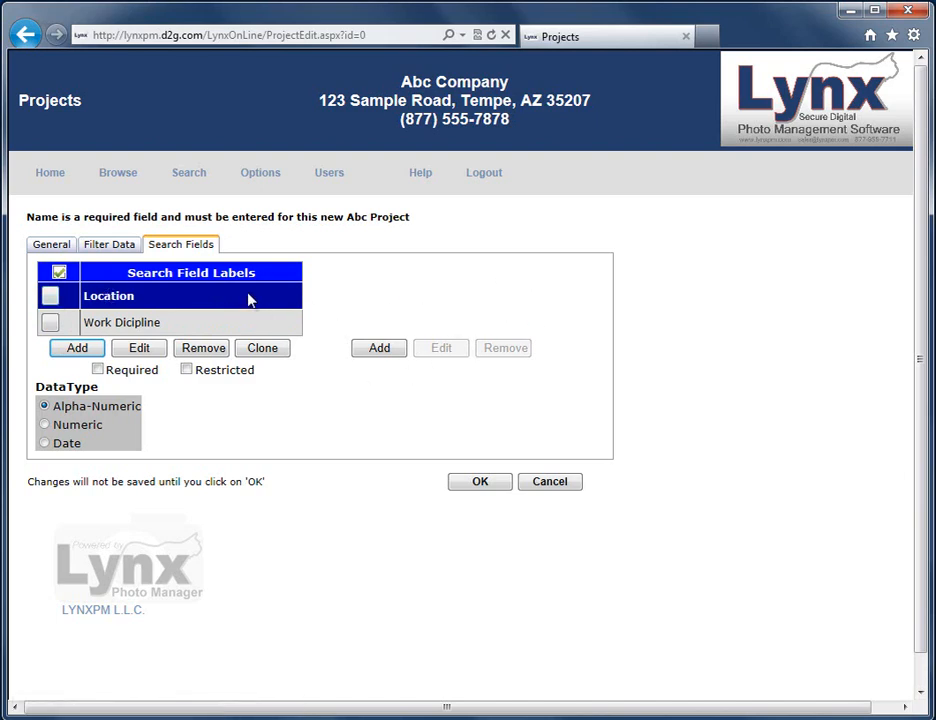
left_click(380, 349)
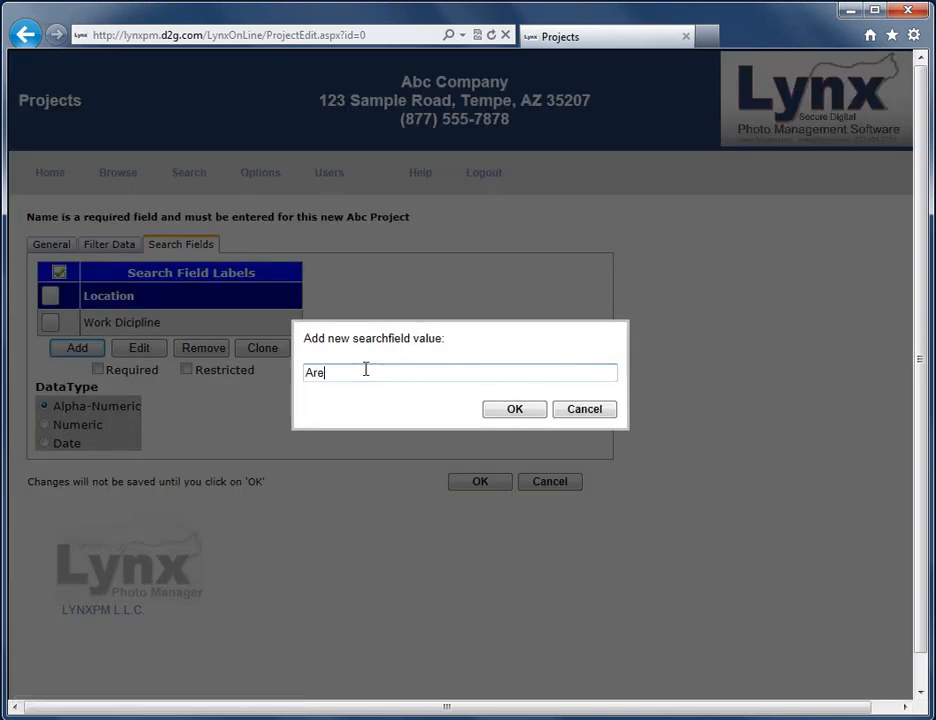
type("Area 1")
left_click(521, 411)
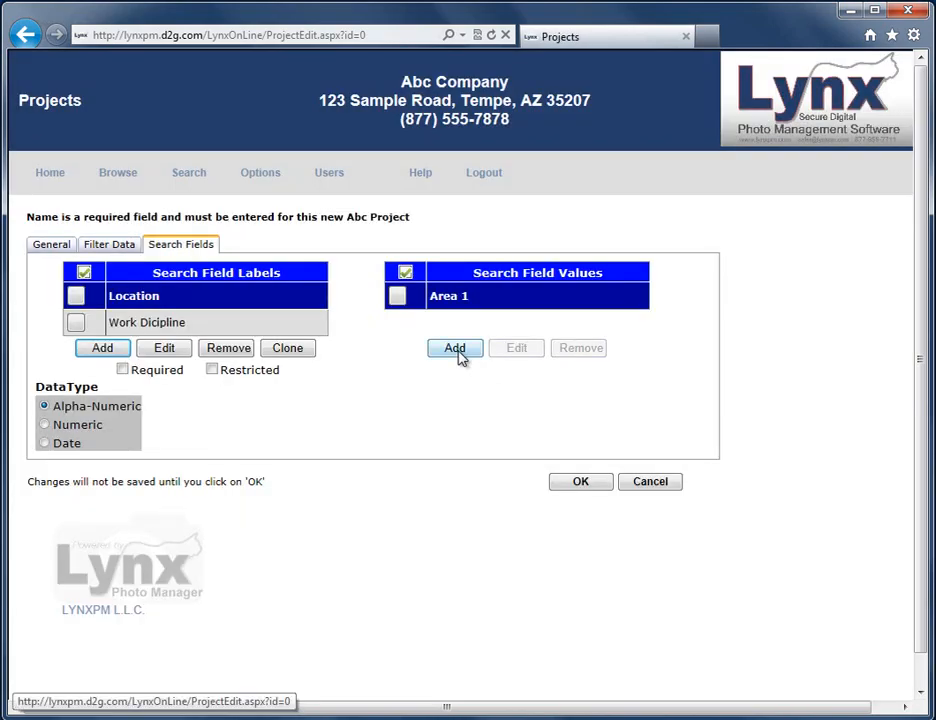
Add Area 2 as another search field value for Location
left_click(460, 356)
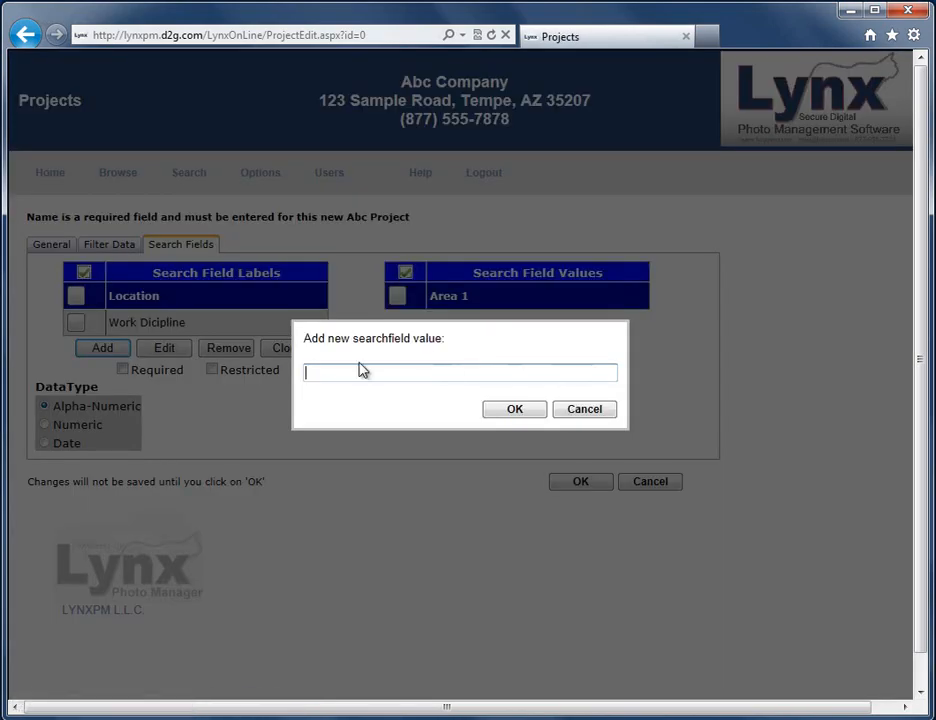
type("Area")
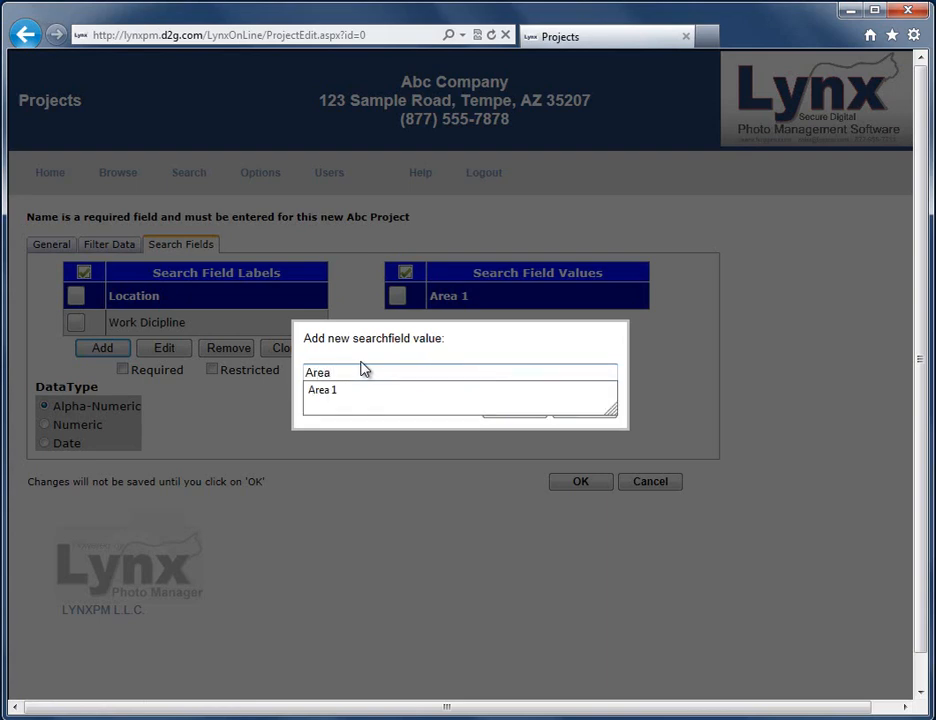
type(" 2")
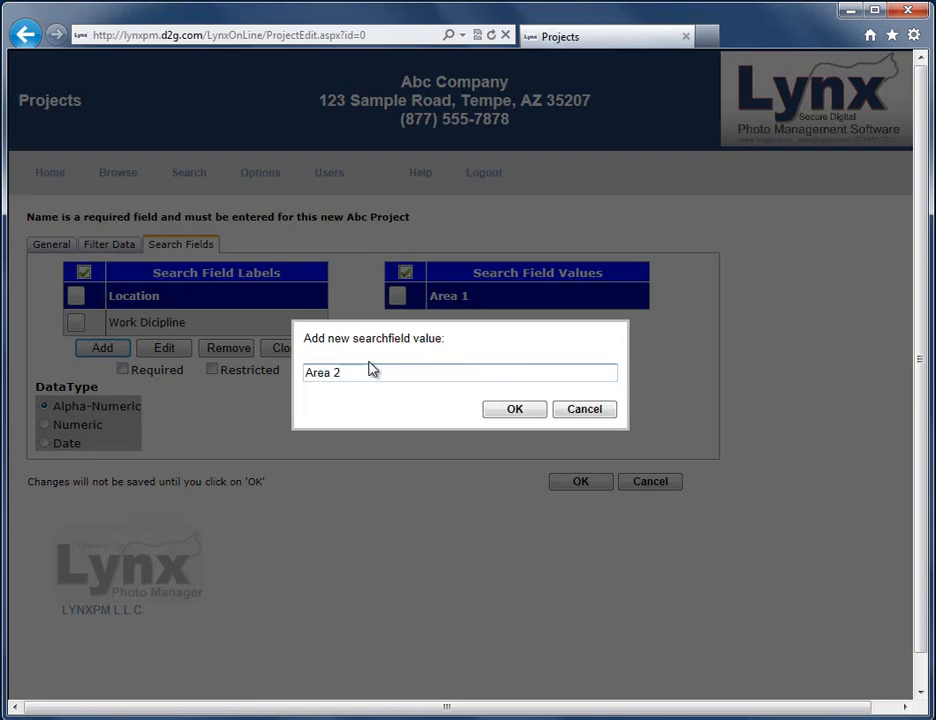
left_click(510, 414)
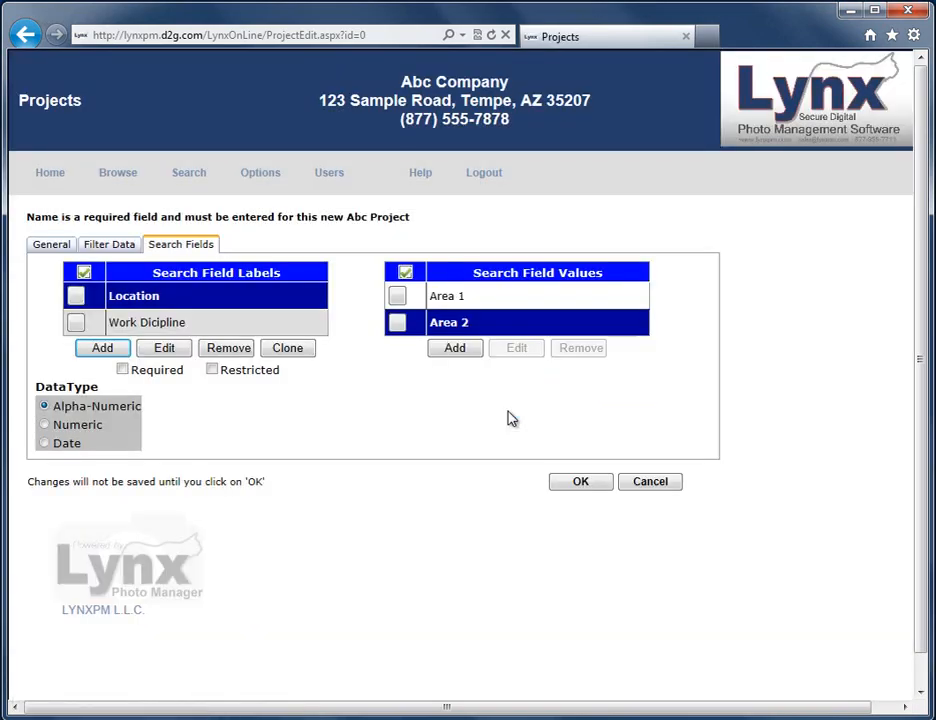
Add Building 1 as a search field value for Location
left_click(456, 350)
type("B")
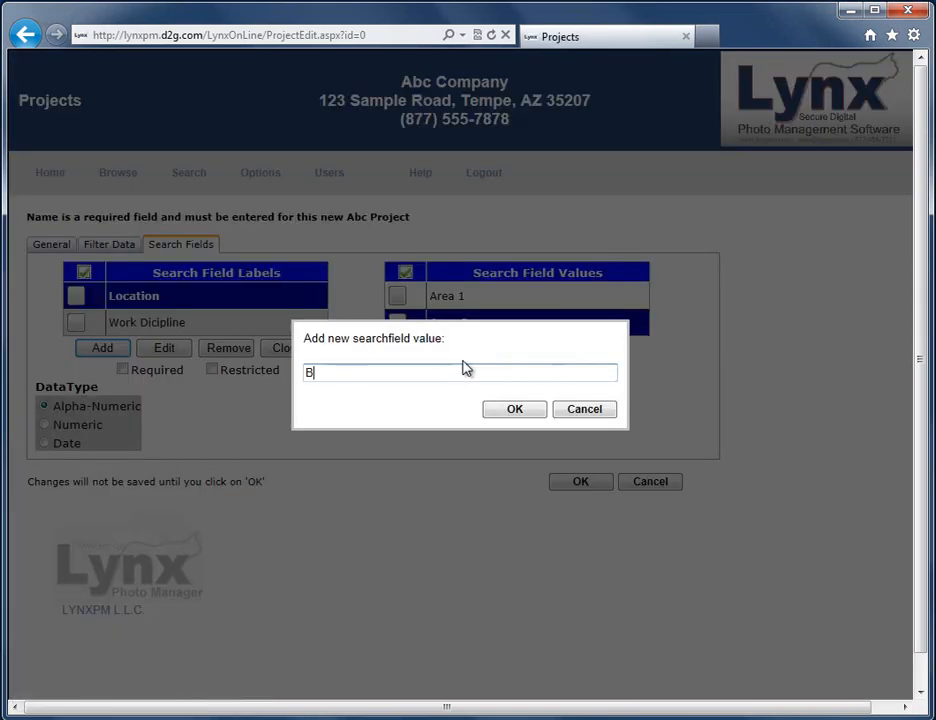
type("uilding 1")
left_click(518, 411)
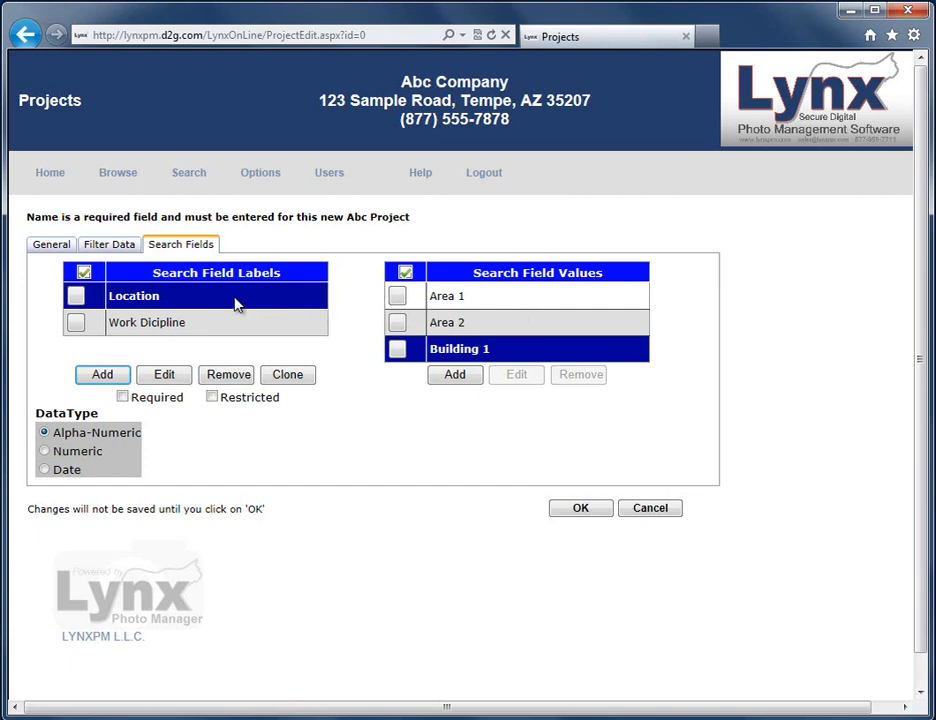
Select the Work Dicipline label and add Drywall as its search field value
left_click(79, 324)
left_click(380, 349)
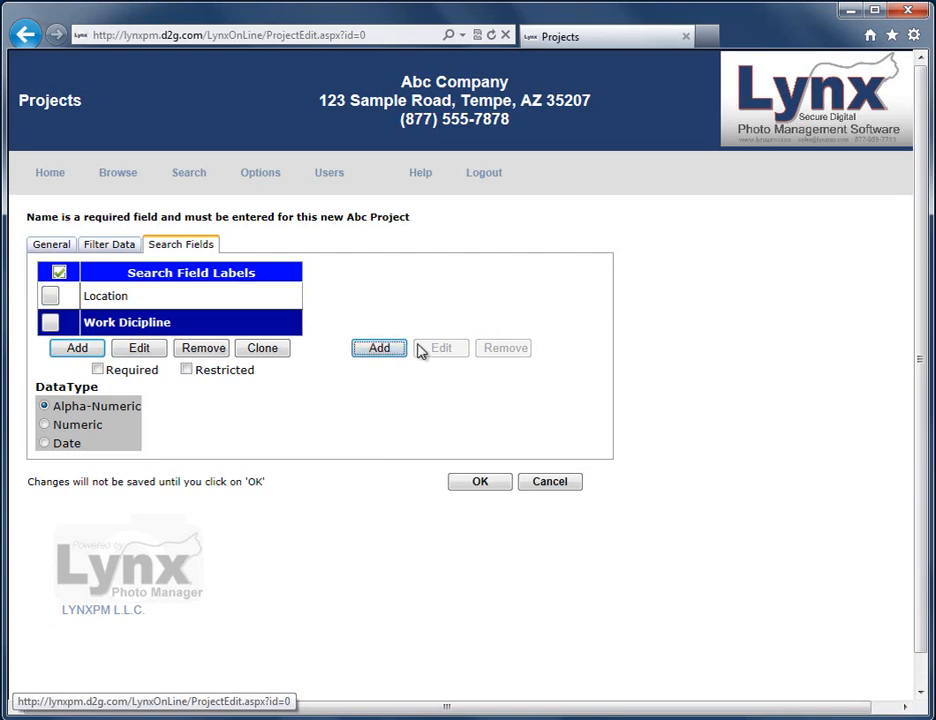
type("Dr")
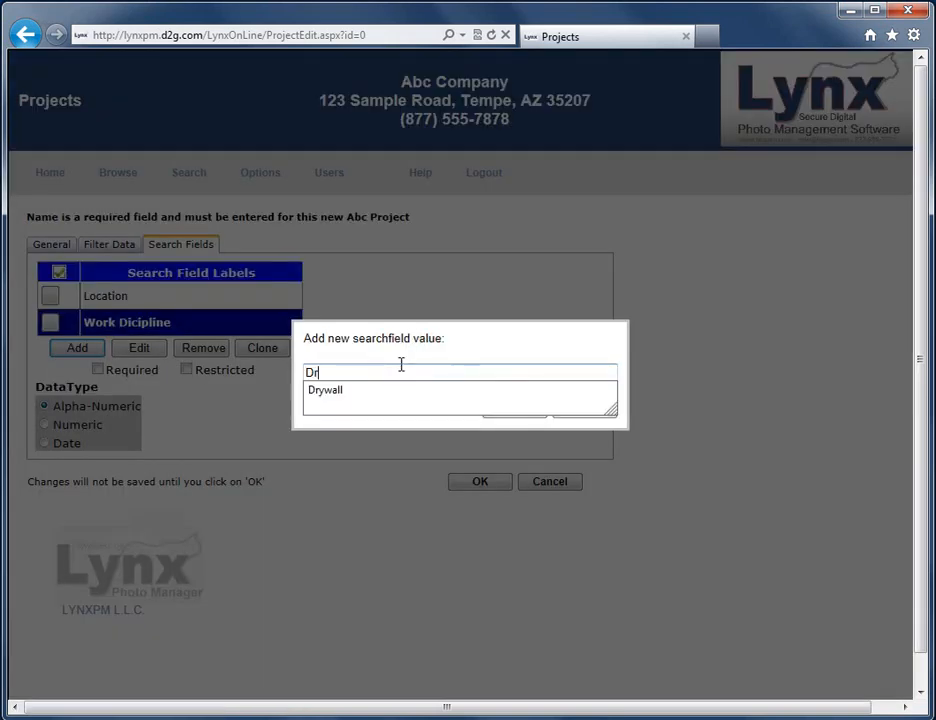
type("yw")
key("BackSpace")
type("wall")
left_click(510, 410)
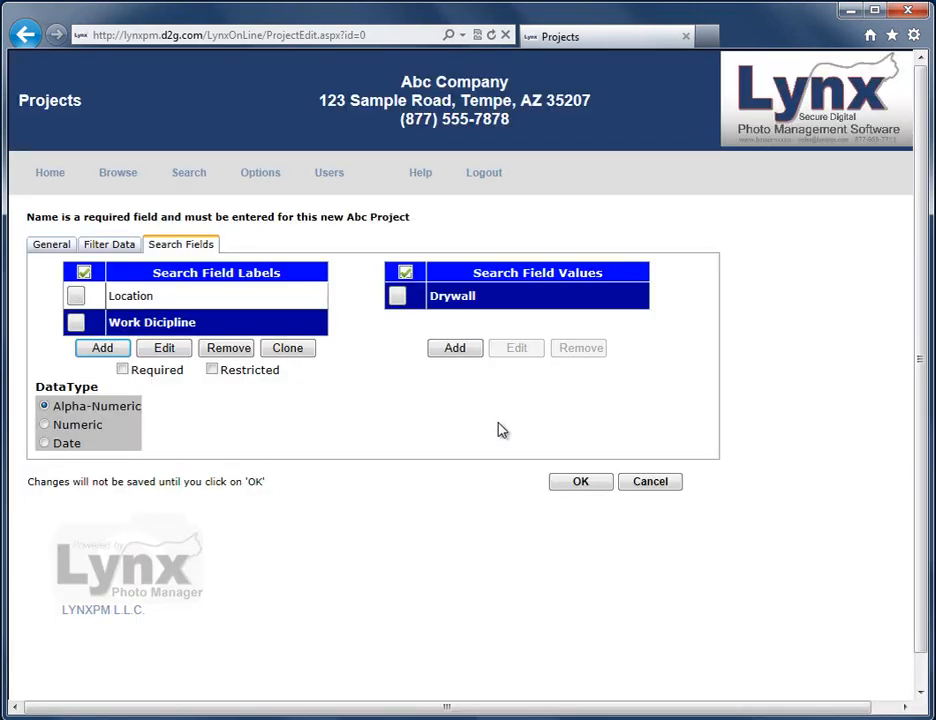
Add Site Work as a search field value for the Work Dicipline label
left_click(457, 355)
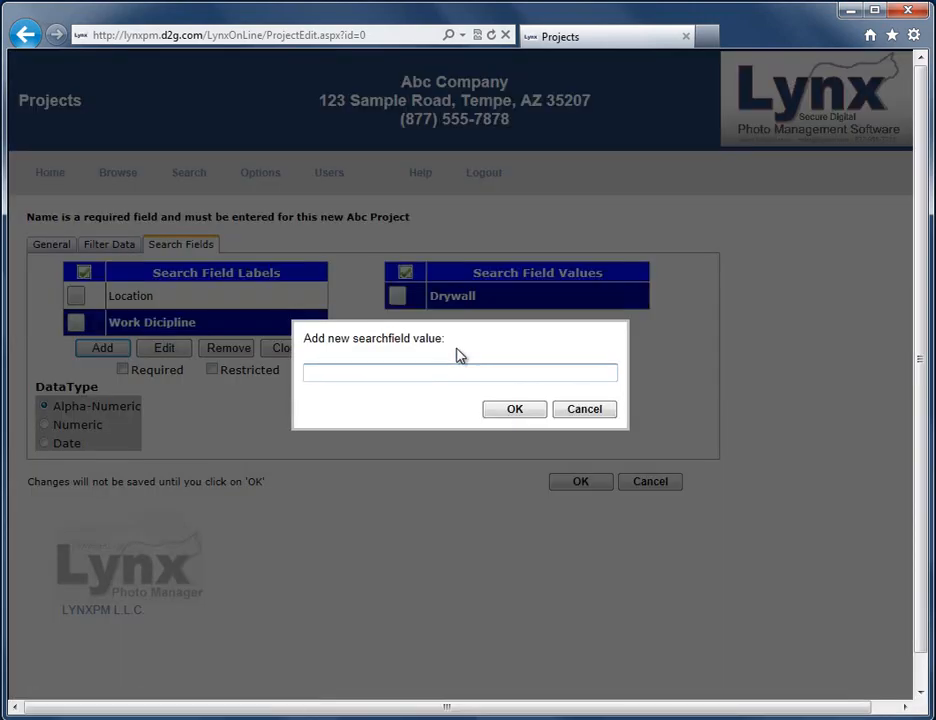
type("Site")
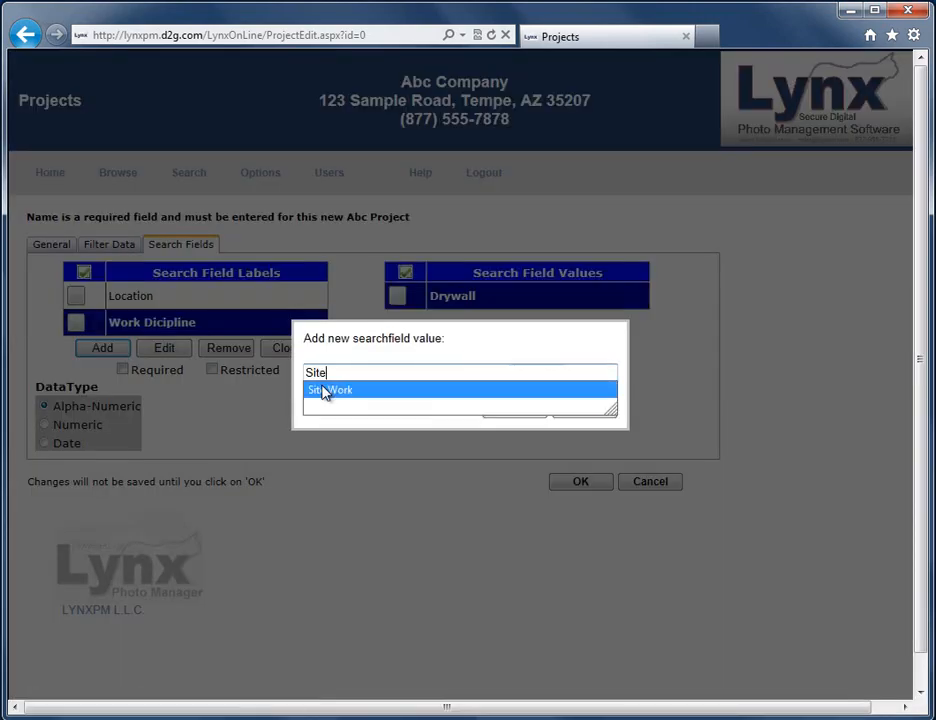
left_click(322, 391)
left_click(515, 412)
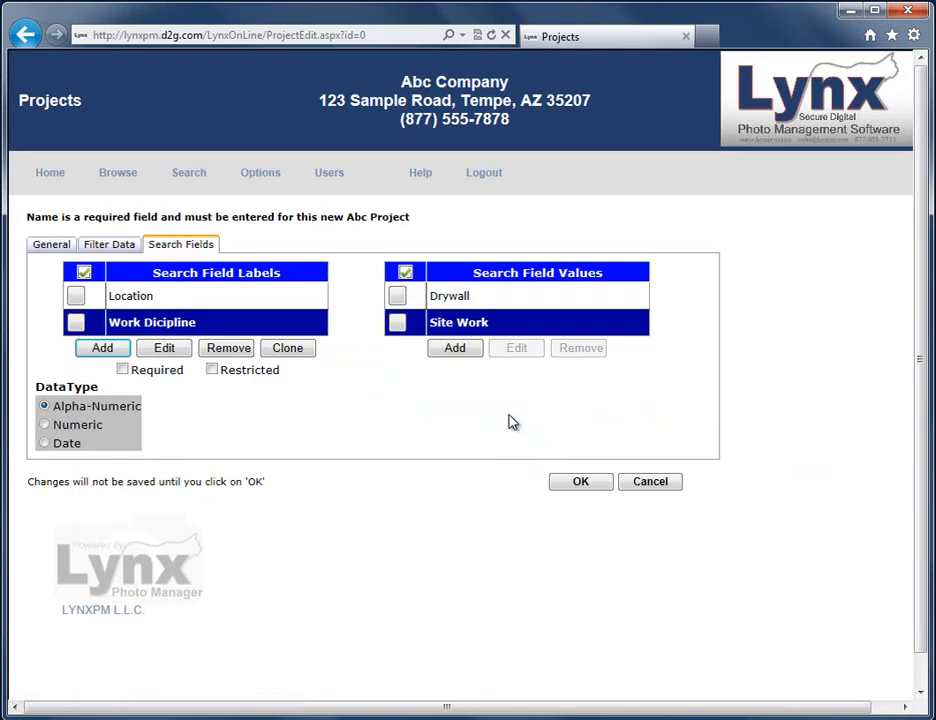
Add Electrical as another search field value for Work Dicipline
left_click(455, 350)
type("El")
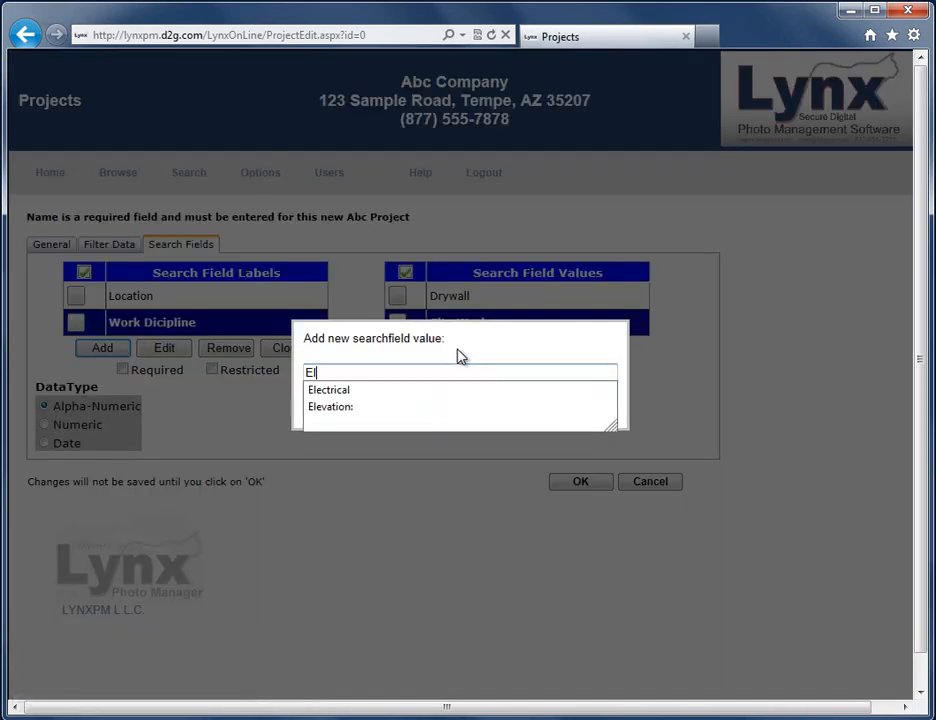
type("e")
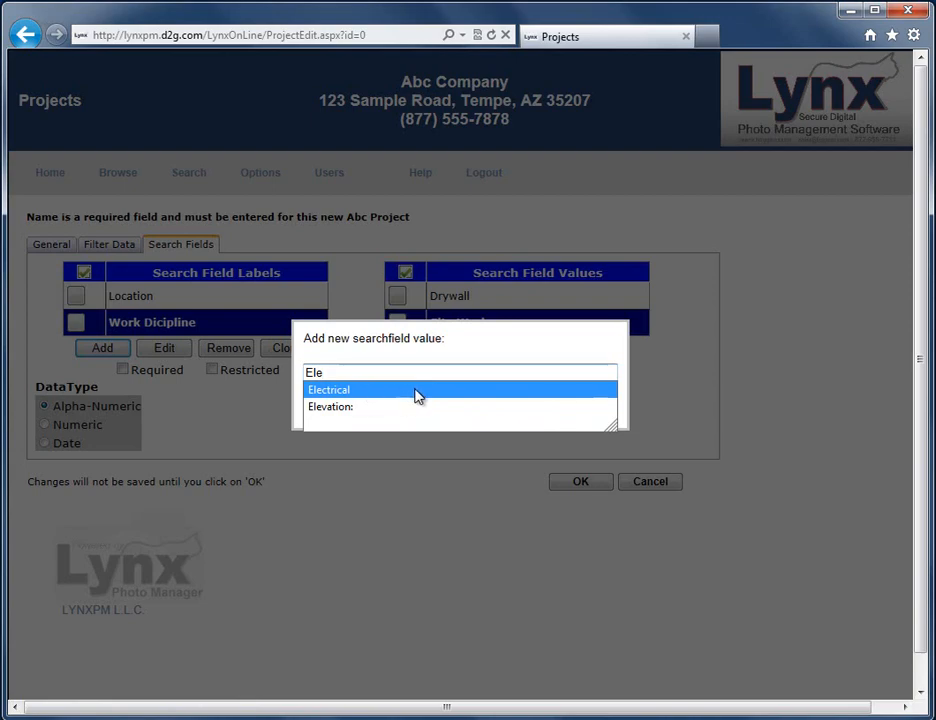
left_click(418, 392)
left_click(522, 412)
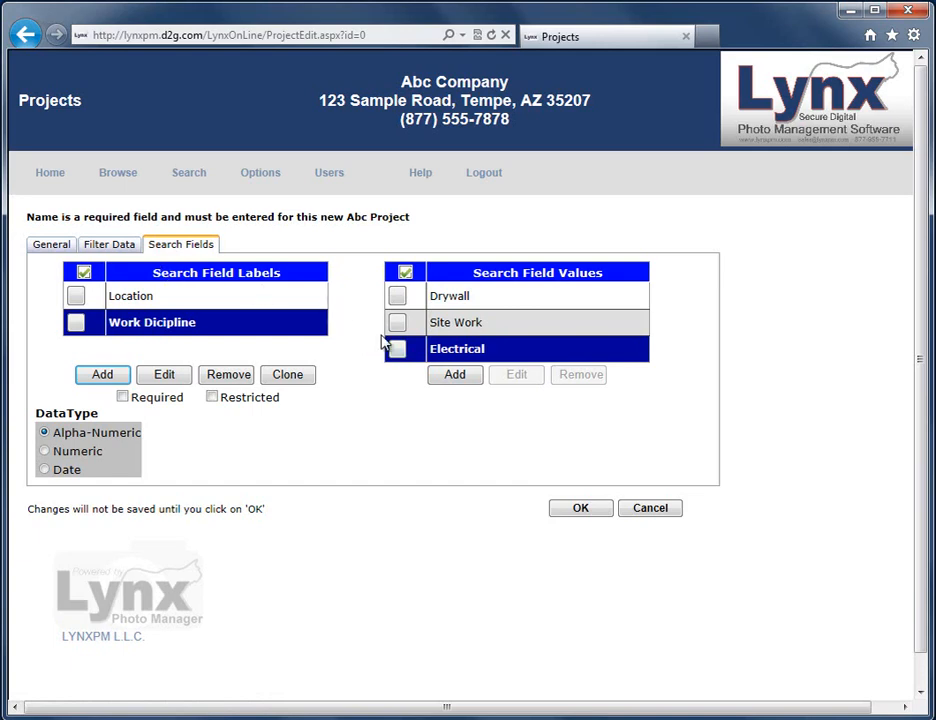
Compare the values of both search field labels and mark Location and Work Dicipline as Required
left_click(101, 303)
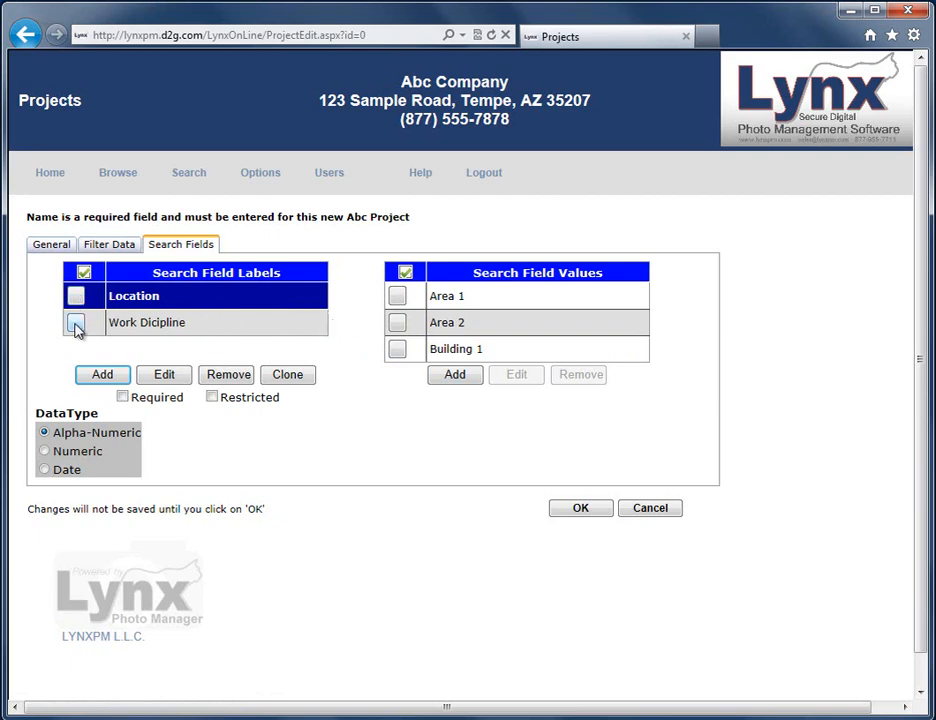
left_click(140, 322)
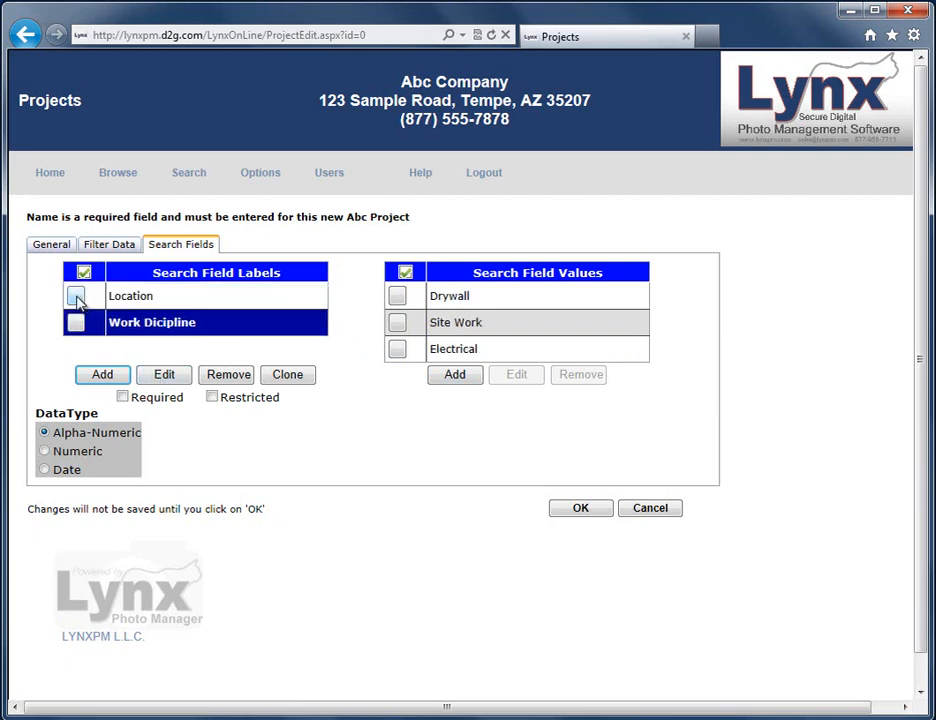
left_click(118, 305)
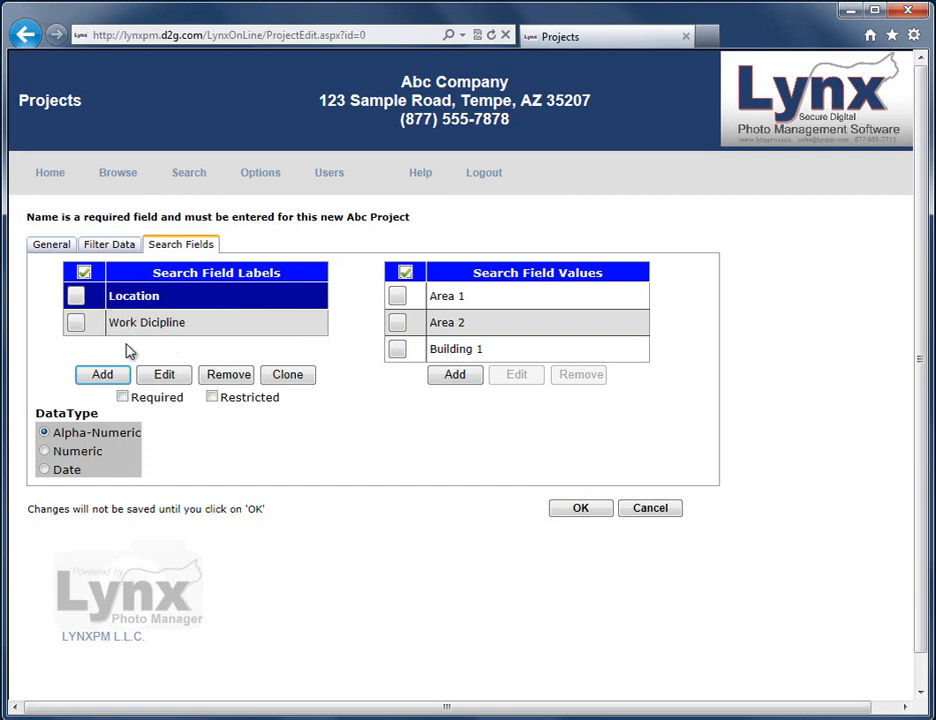
left_click(123, 398)
left_click(76, 322)
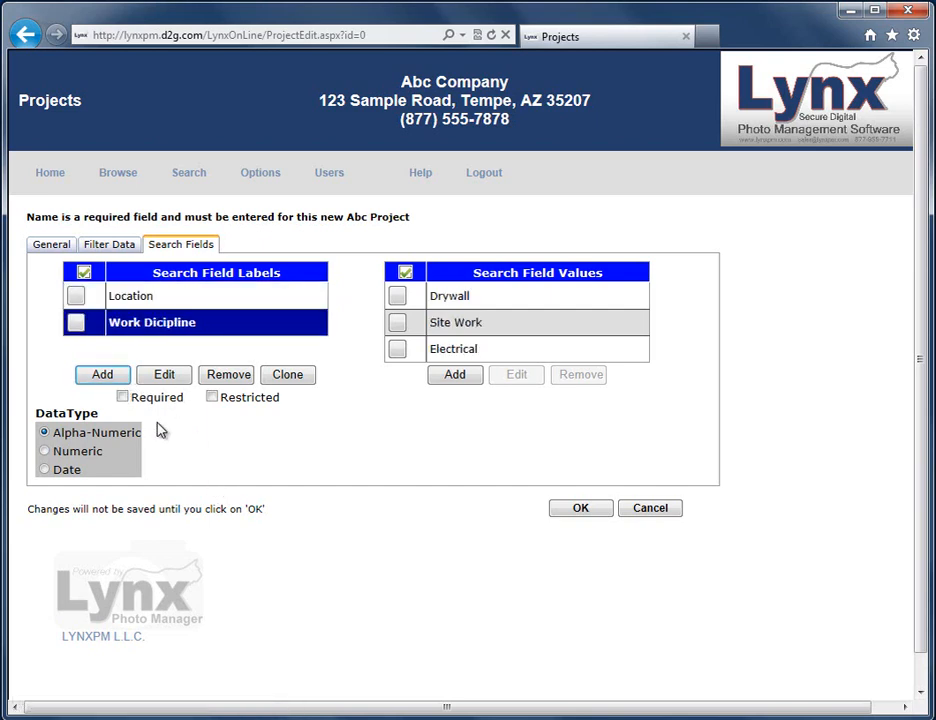
left_click(123, 398)
Clear and re-enable the Required option for Location, and review the values of both search field labels
left_click(77, 296)
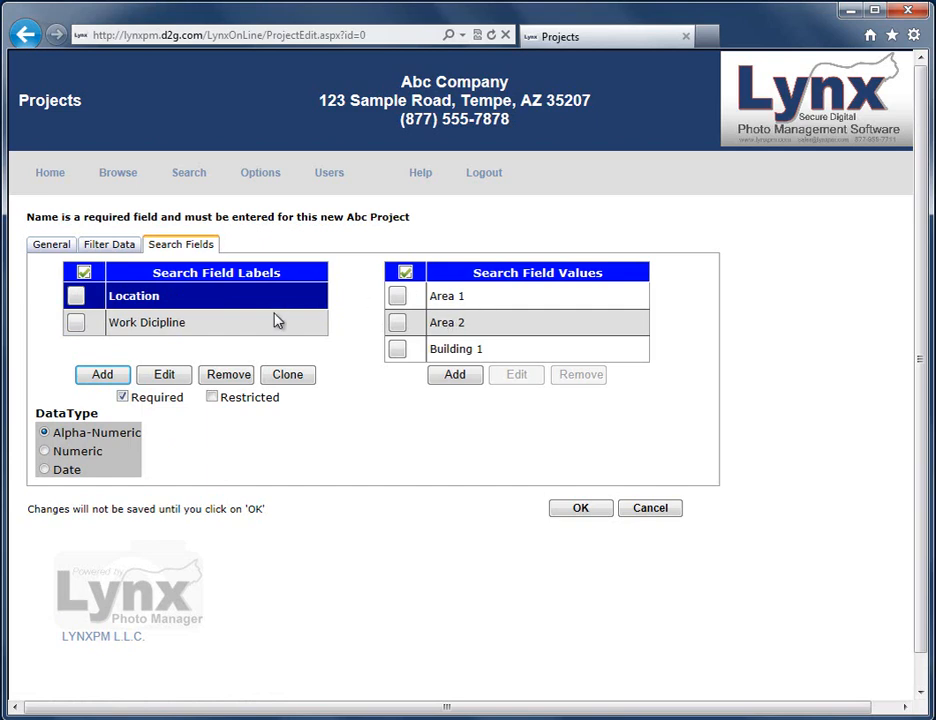
left_click(122, 397)
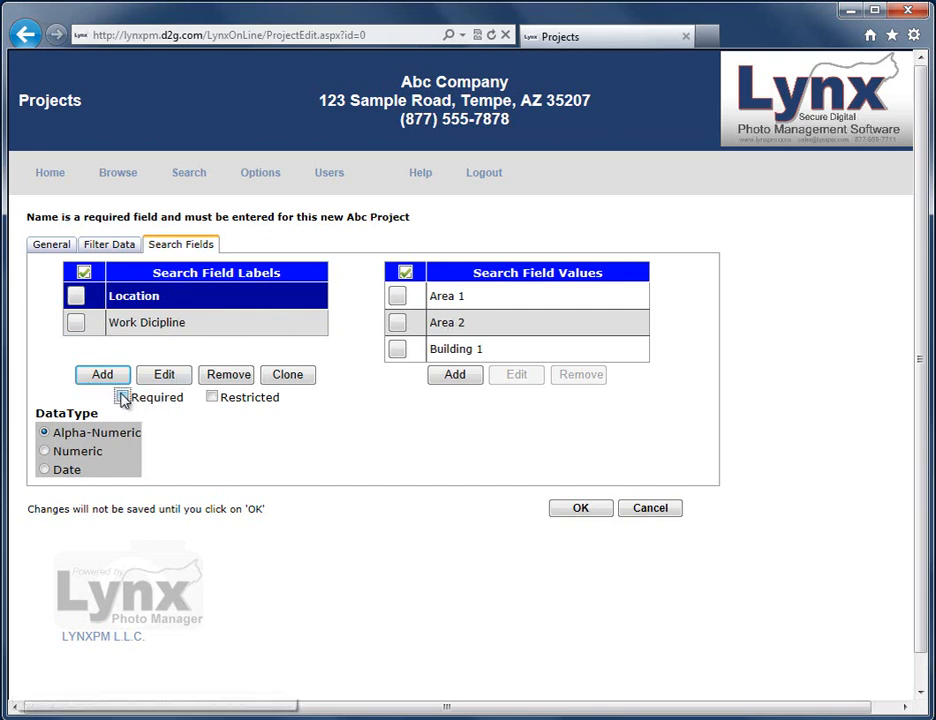
left_click(122, 397)
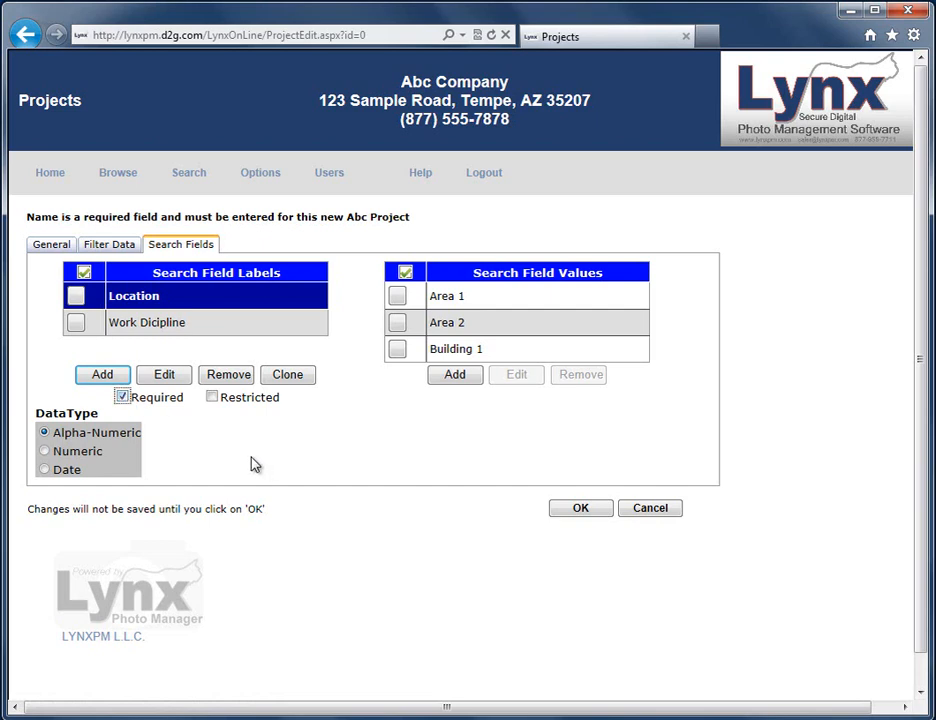
left_click(79, 325)
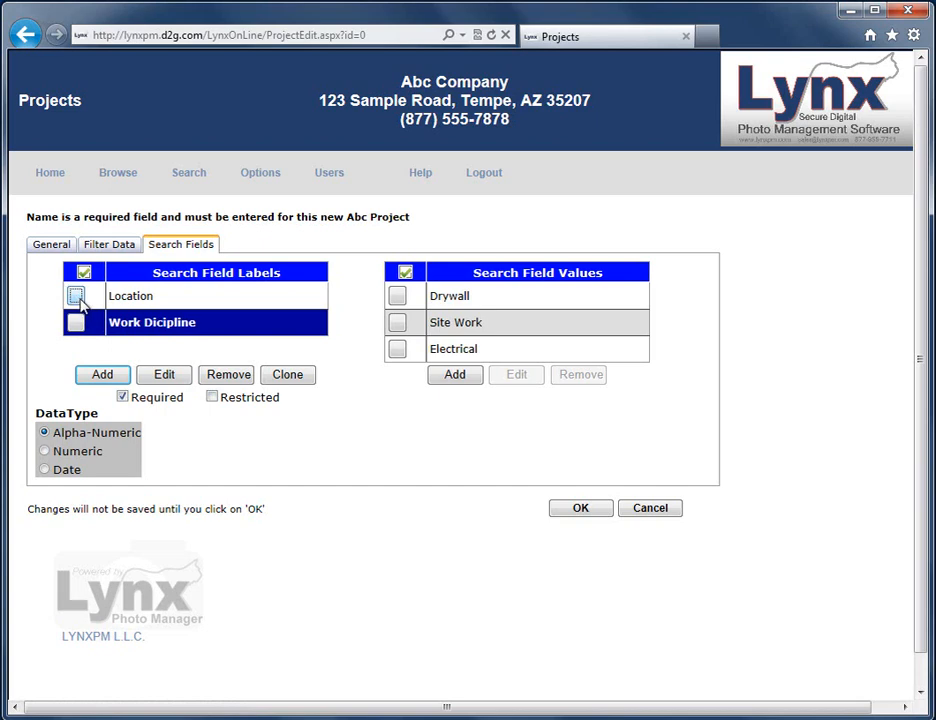
left_click(77, 296)
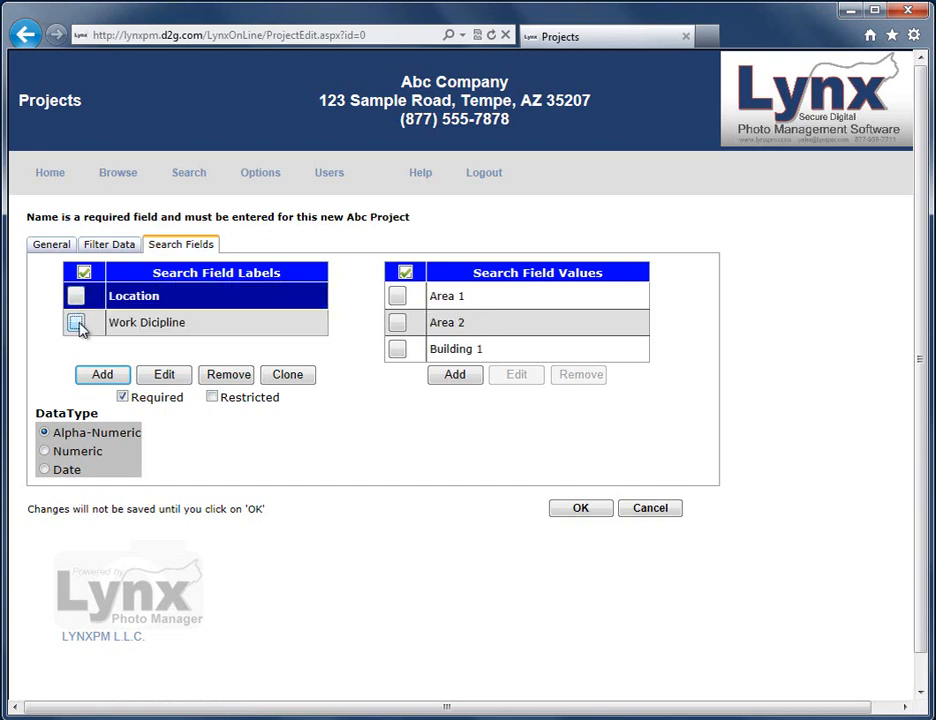
left_click(79, 326)
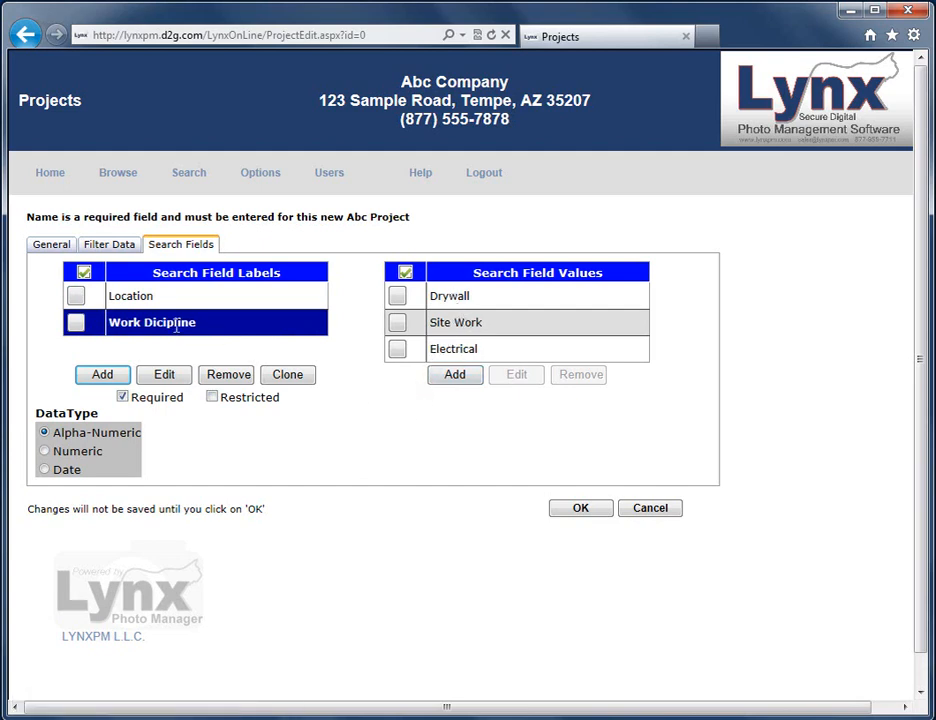
Mark the Location label as Restricted and check the settings of the Work Dicipline label
left_click(100, 300)
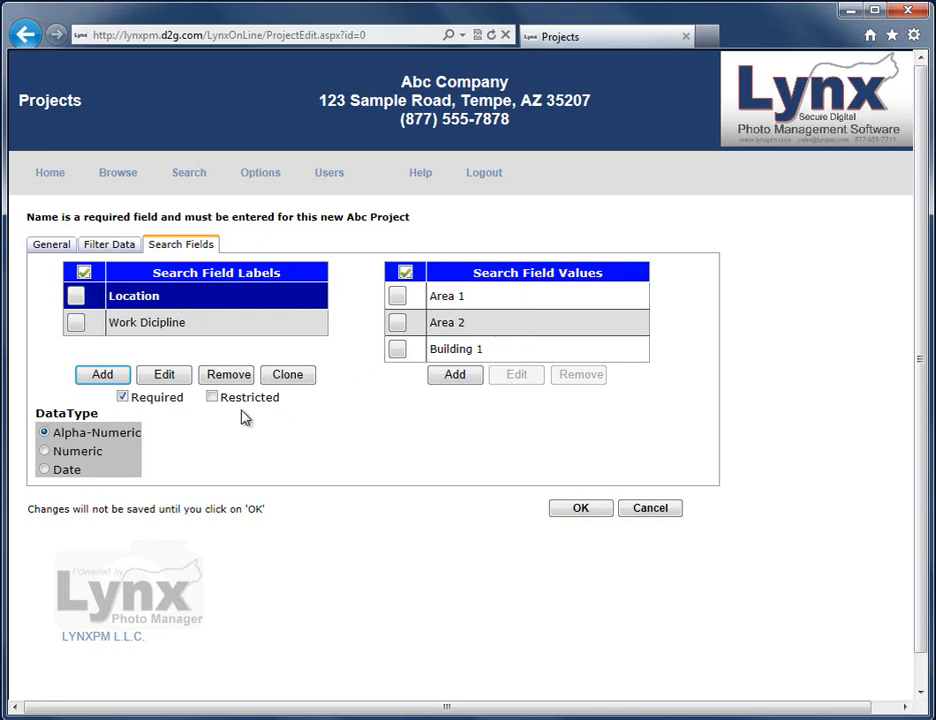
left_click(212, 398)
left_click(78, 326)
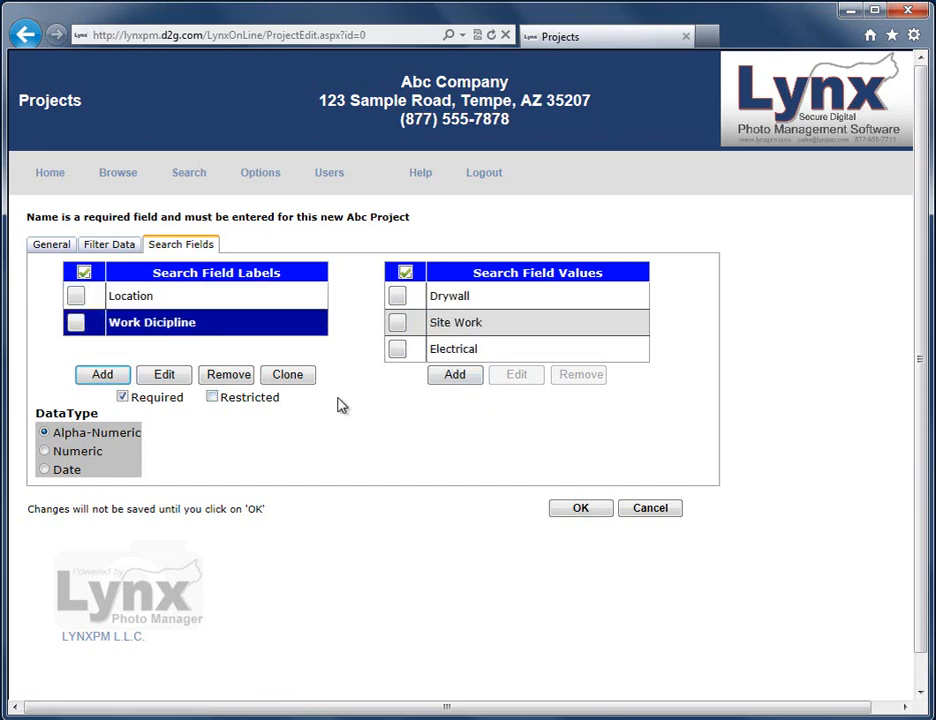
Review the project's general details and the values and options of its Location search field label
left_click(51, 247)
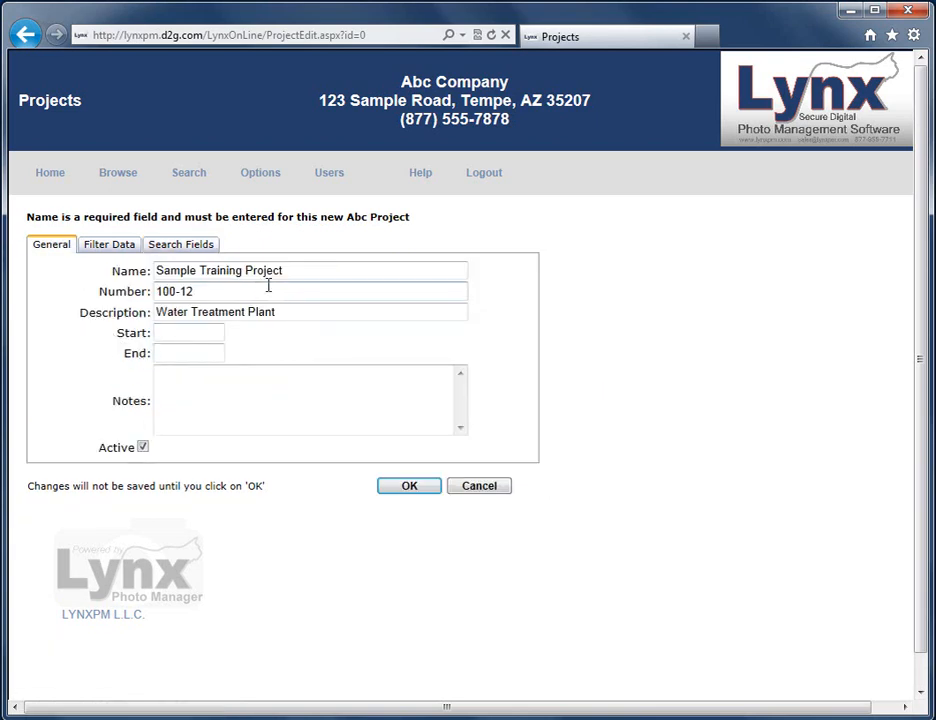
left_click_drag(276, 270, 130, 292)
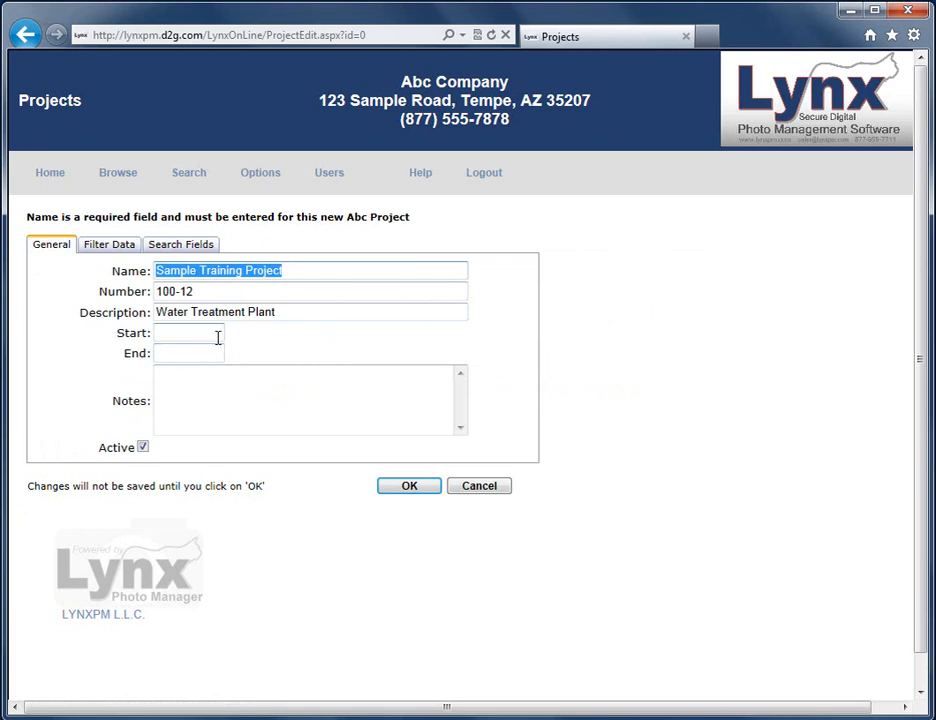
left_click(181, 246)
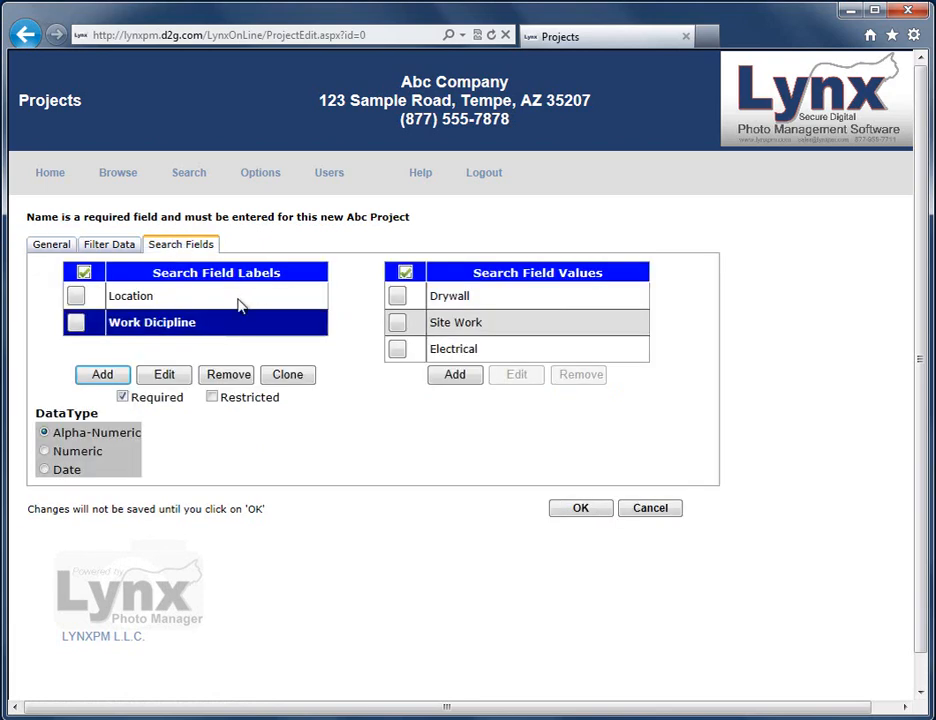
left_click(82, 303)
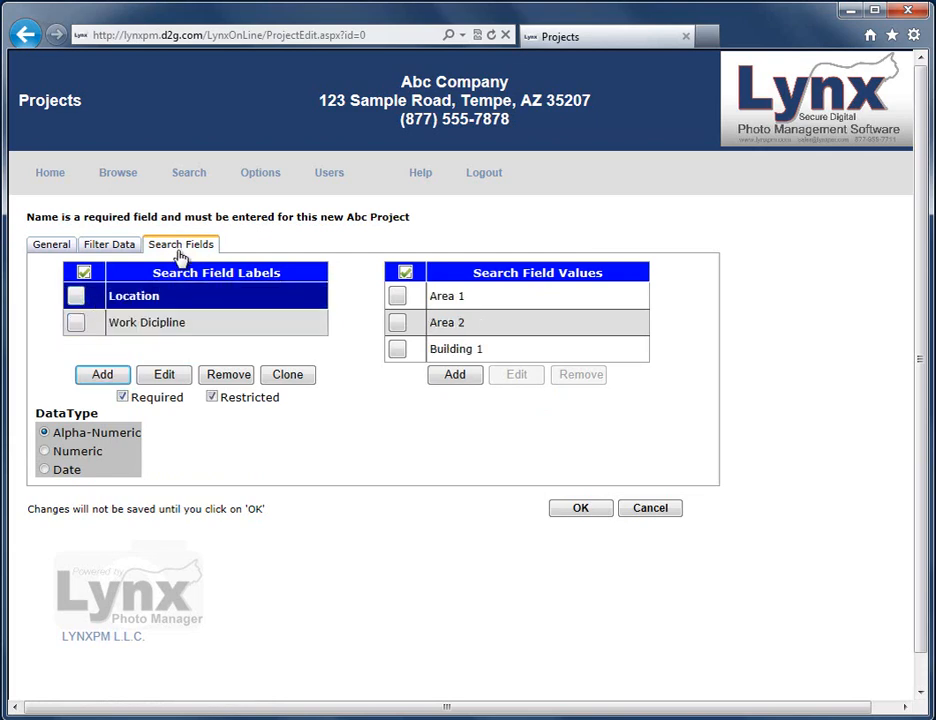
Save the new project from its general details and locate Sample Training Project in the project list
left_click(48, 247)
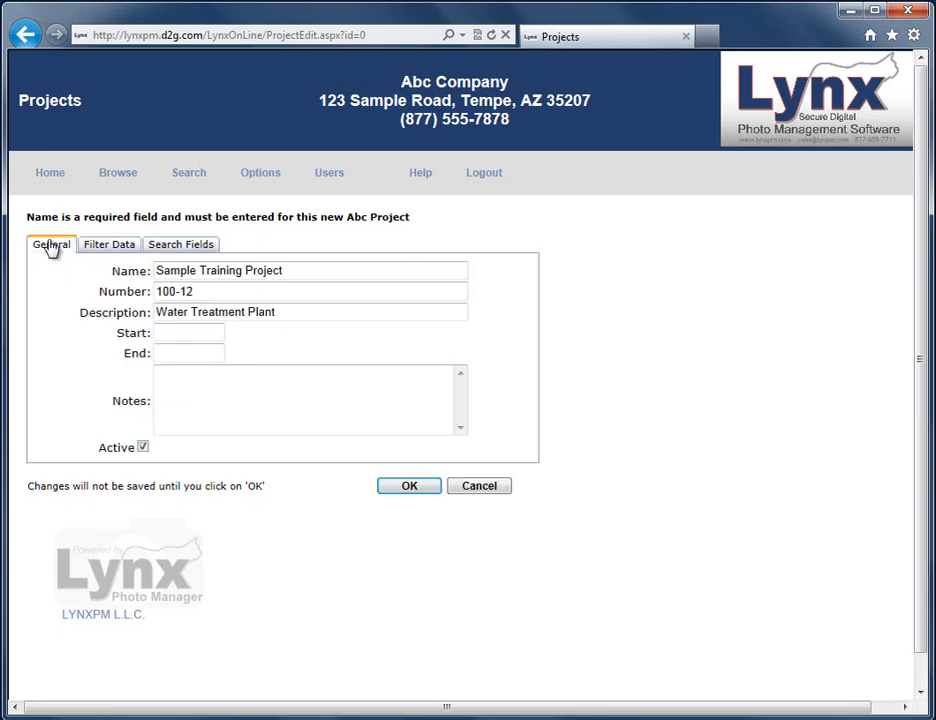
left_click(418, 490)
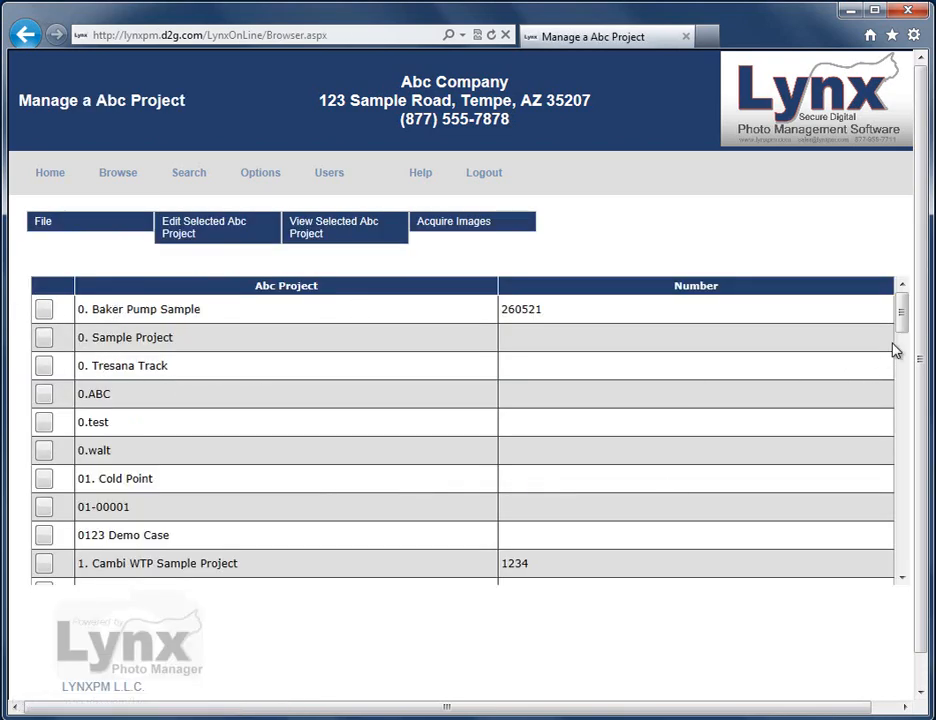
left_click_drag(904, 313, 878, 503)
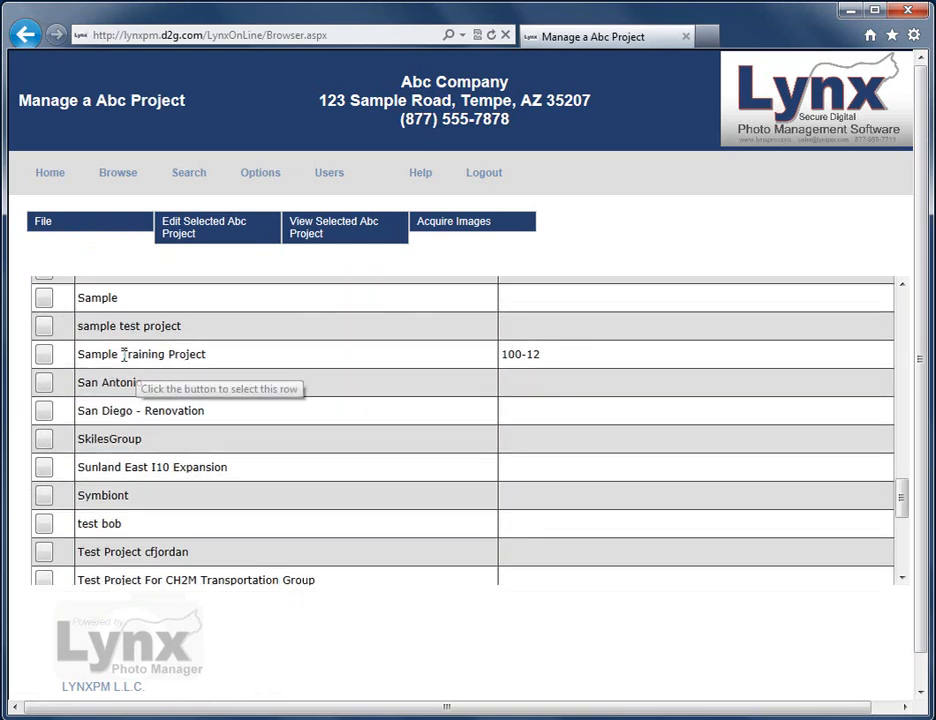